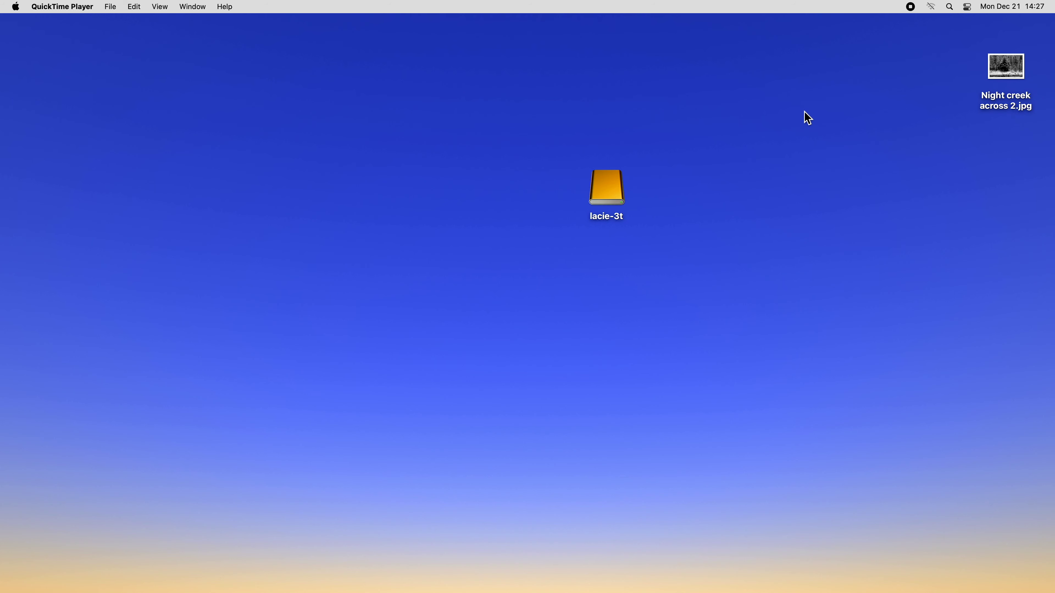
# Move the lacie-3t drive icon up and to the left on the desktop
pyautogui.moveTo(602, 194); pyautogui.dragTo(560, 129)
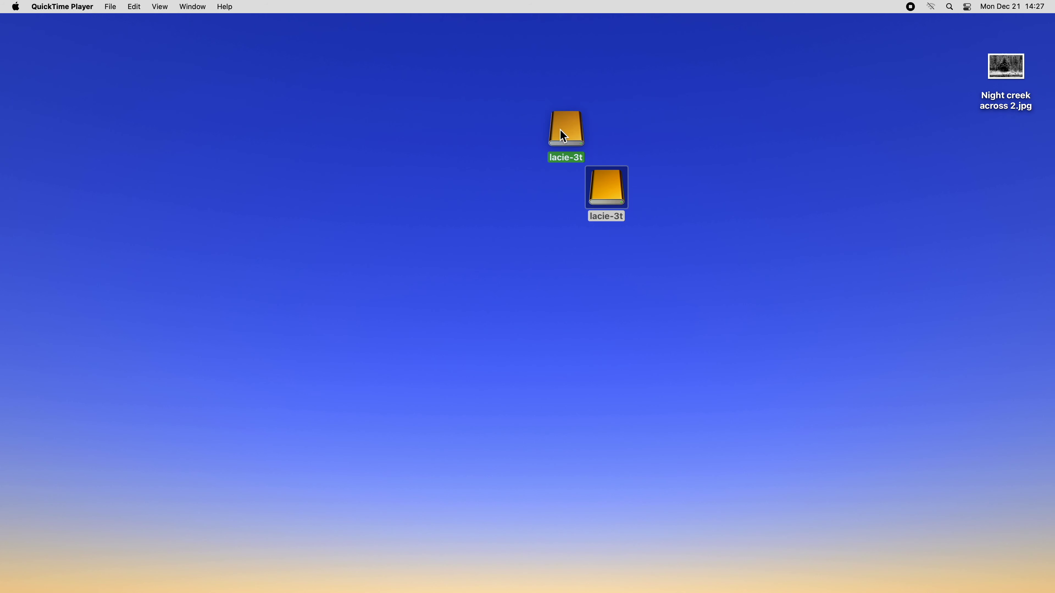
pyautogui.moveTo(479, 189)
pyautogui.mouseDown()
pyautogui.moveTo(505, 181)
pyautogui.moveTo(478, 183)
pyautogui.mouseUp()
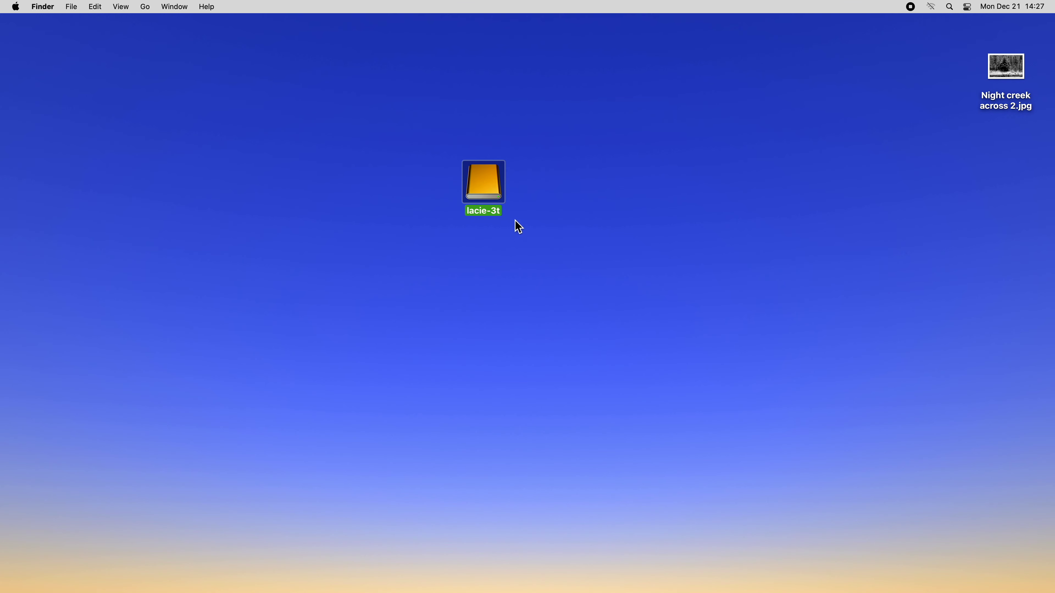
# In Affinity Designer, set up a new 512 × 512 px, 300 DPI document with transparent background
pyautogui.moveTo(608, 589)
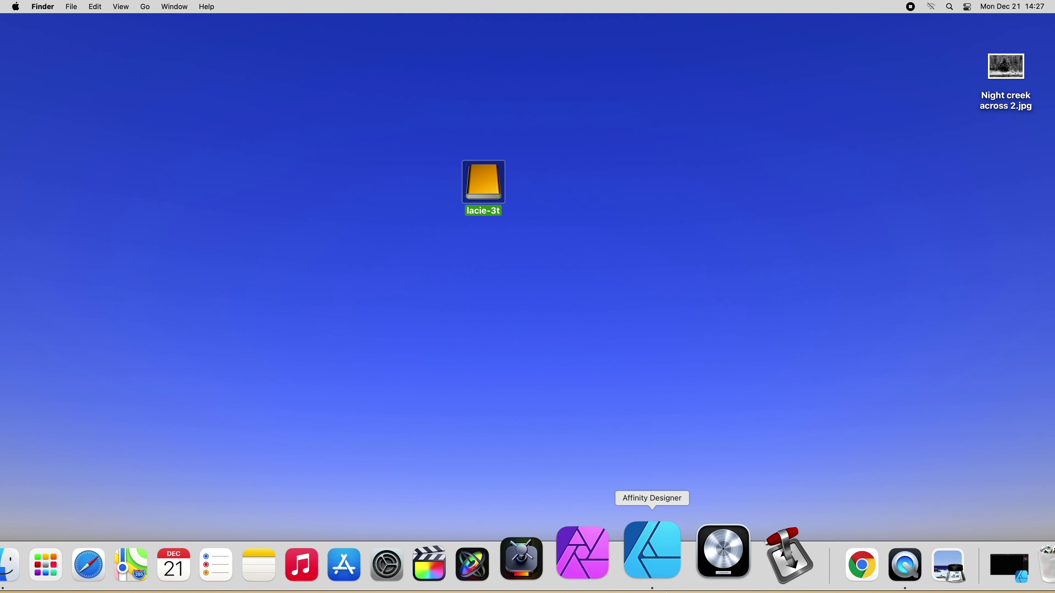
pyautogui.click(667, 552)
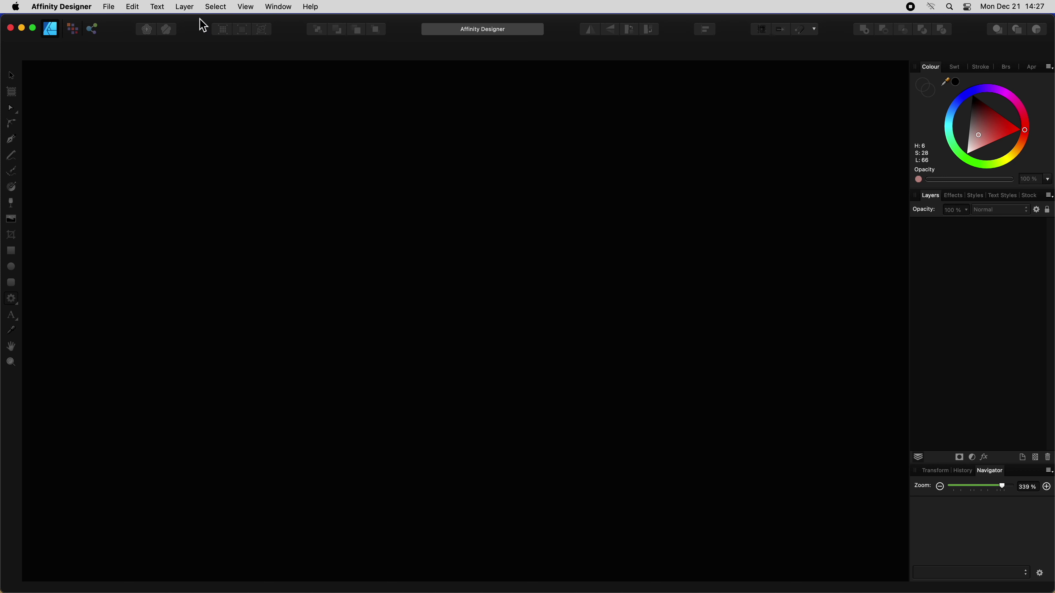
pyautogui.click(112, 9)
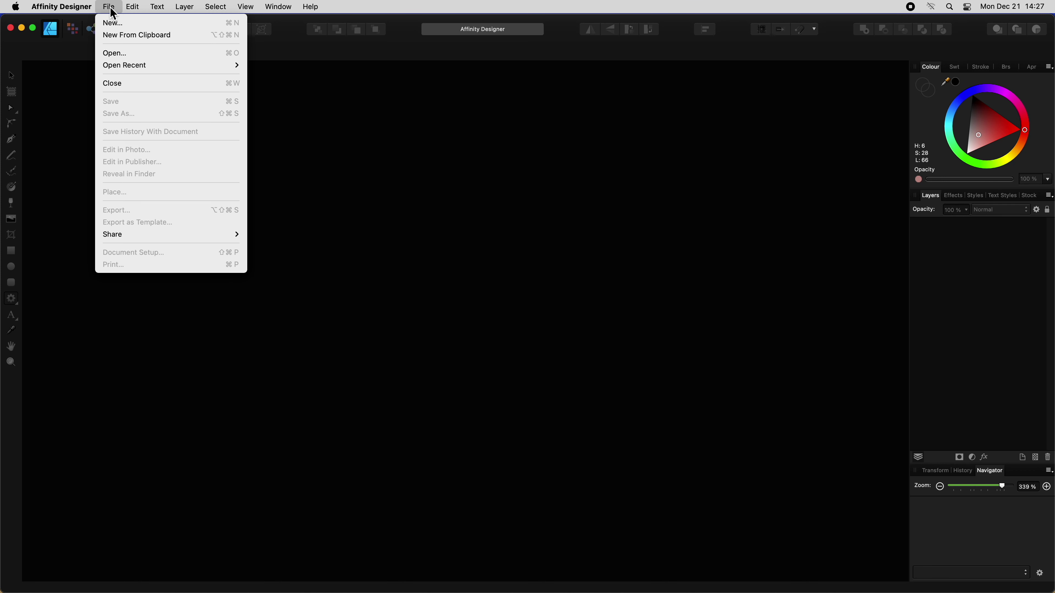
pyautogui.click(118, 23)
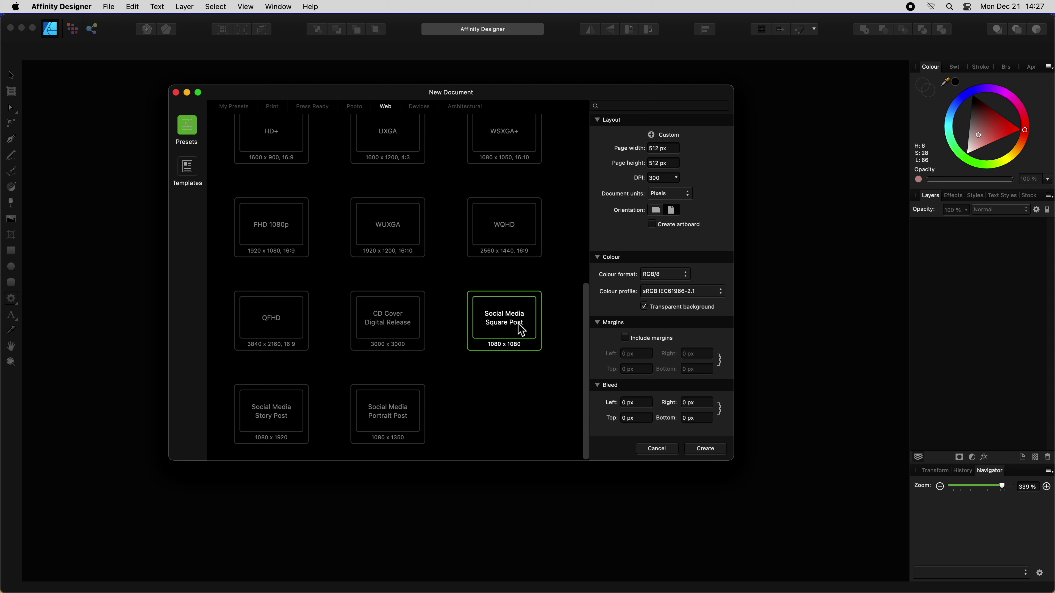
pyautogui.scroll(5, 383, 278)
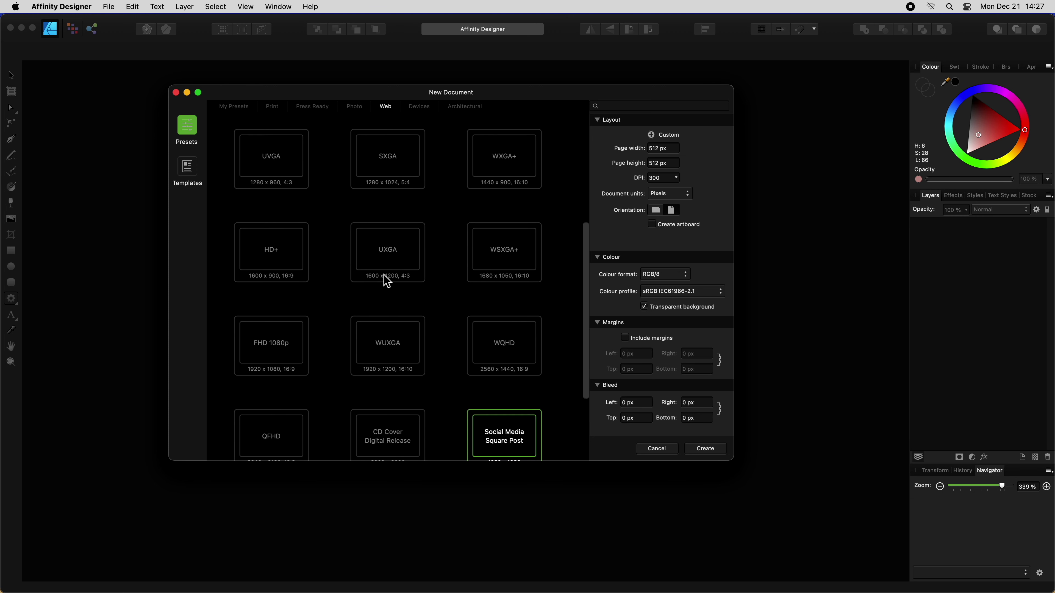
pyautogui.scroll(-5, 386, 282)
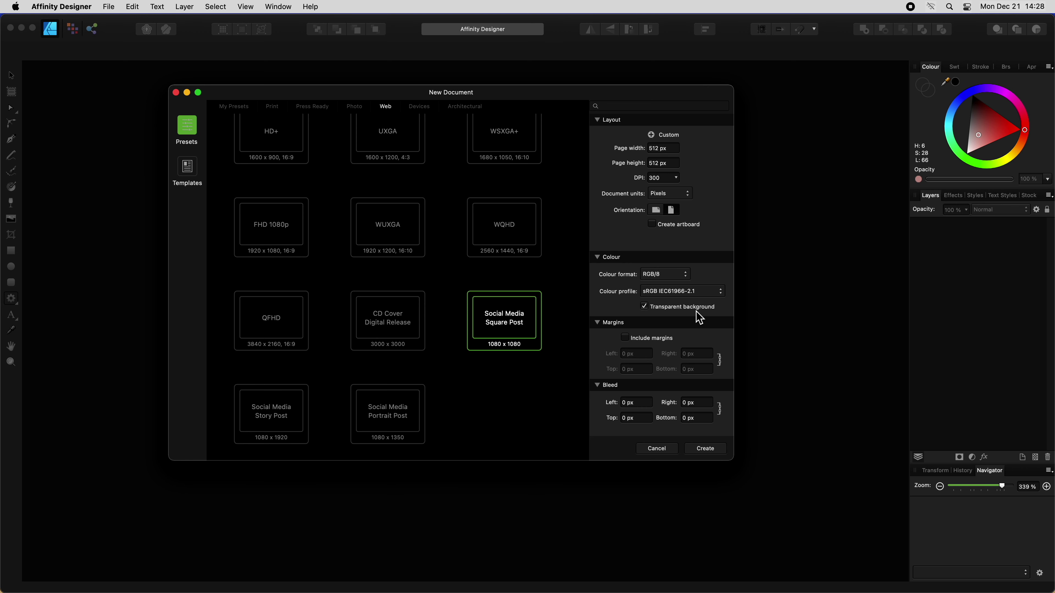
# Create the document and draw a red teardrop near the canvas's top-left
pyautogui.click(707, 449)
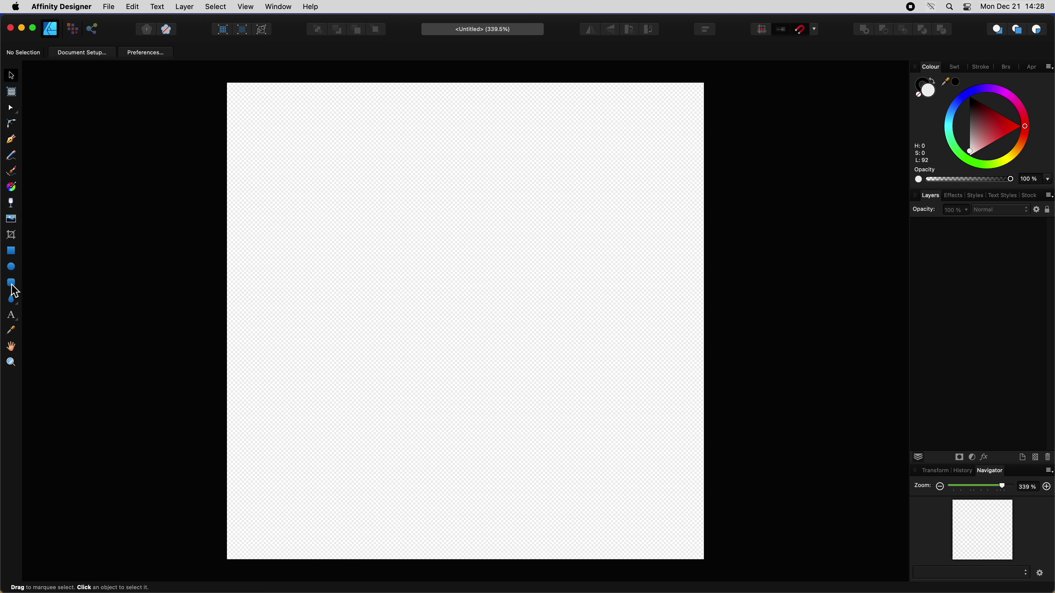
pyautogui.click(13, 302)
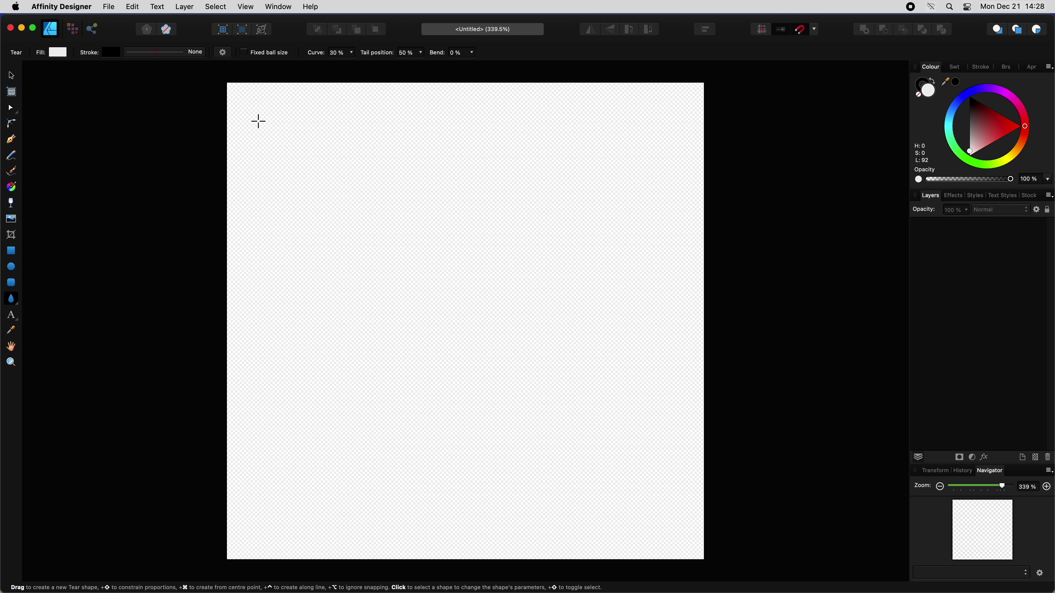
pyautogui.moveTo(254, 118); pyautogui.dragTo(342, 270)
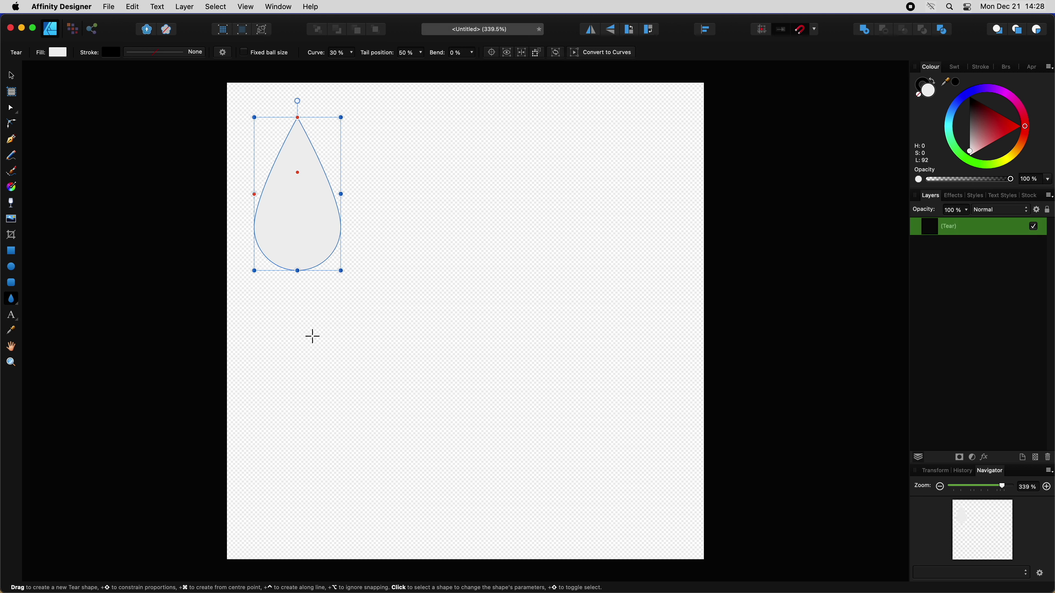
pyautogui.click(63, 60)
pyautogui.click(151, 134)
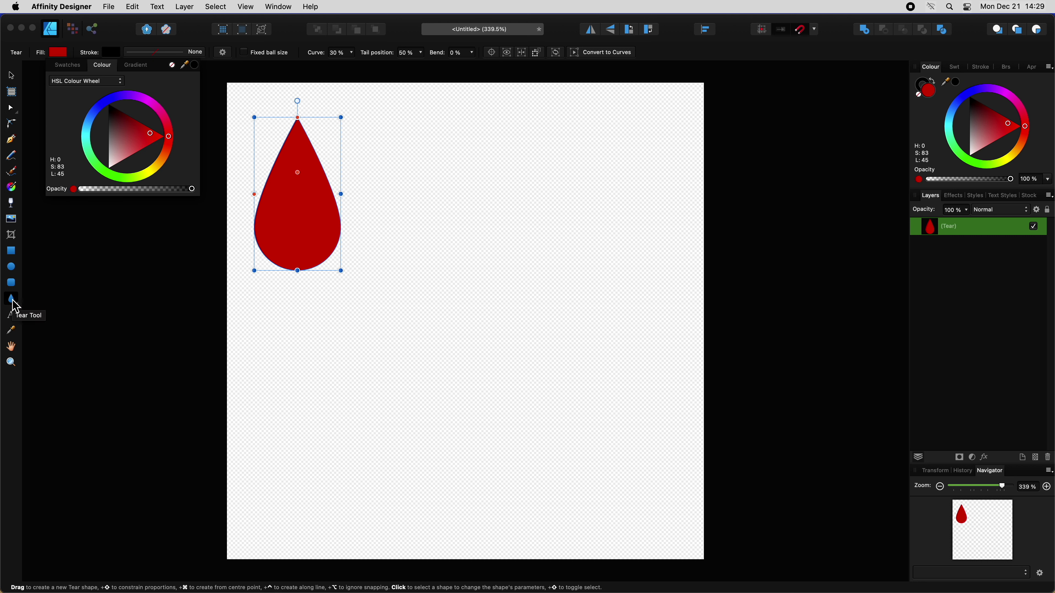
# Draw a second, wider blue teardrop overlapping the red one
pyautogui.moveTo(297, 217); pyautogui.dragTo(476, 342)
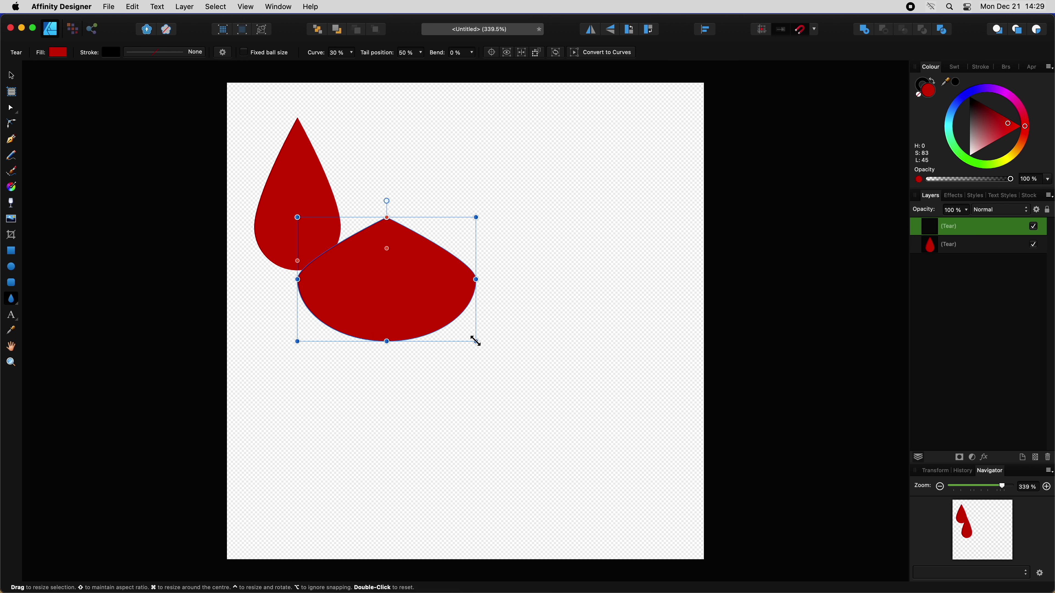
pyautogui.click(61, 60)
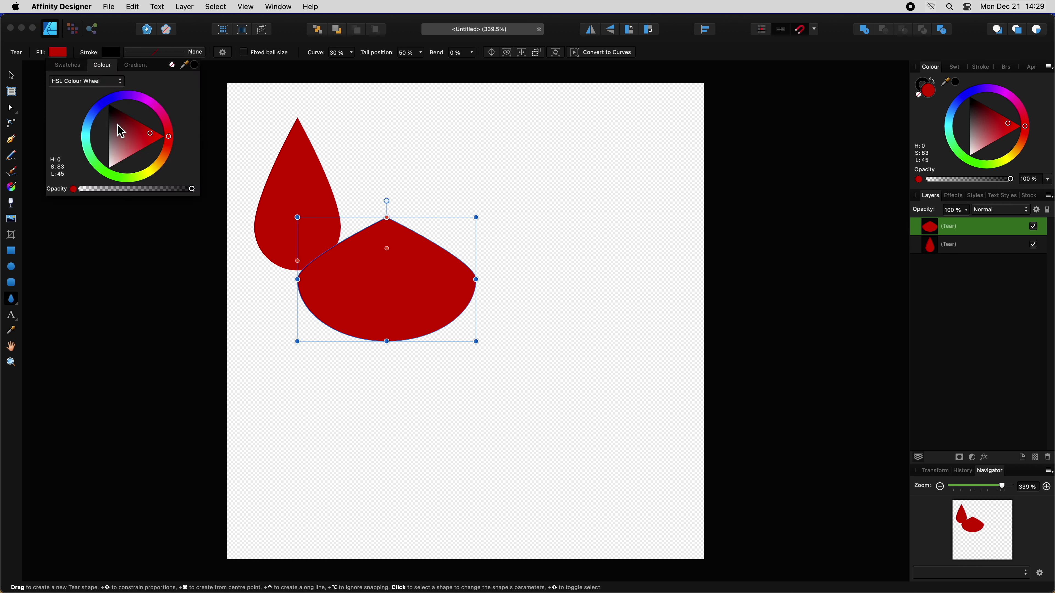
pyautogui.click(111, 98)
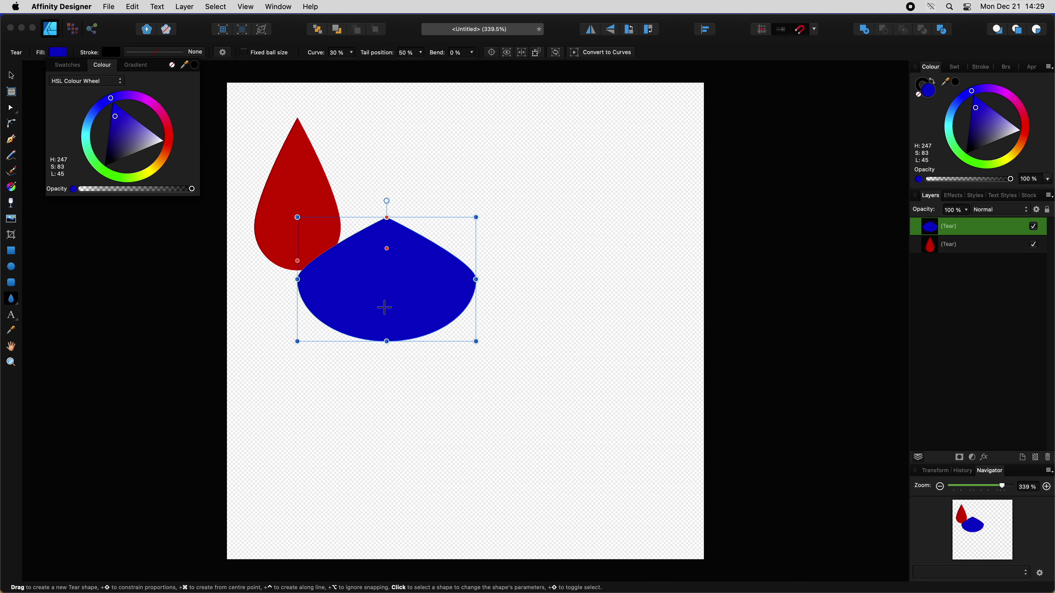
# Draw a third blue teardrop below it and set its opacity to 47%
pyautogui.moveTo(402, 299); pyautogui.dragTo(544, 446)
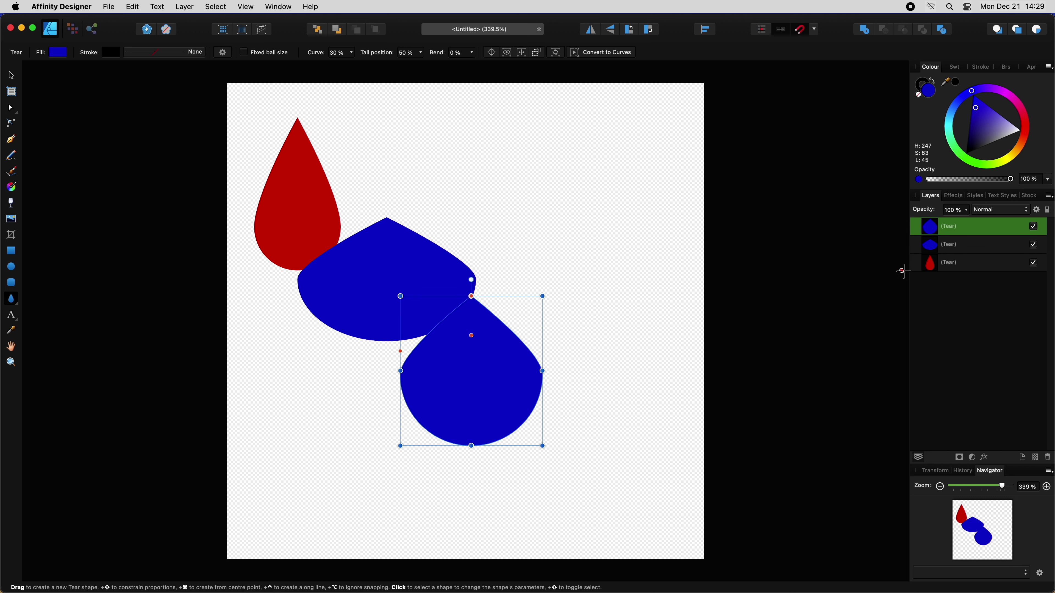
pyautogui.click(965, 210)
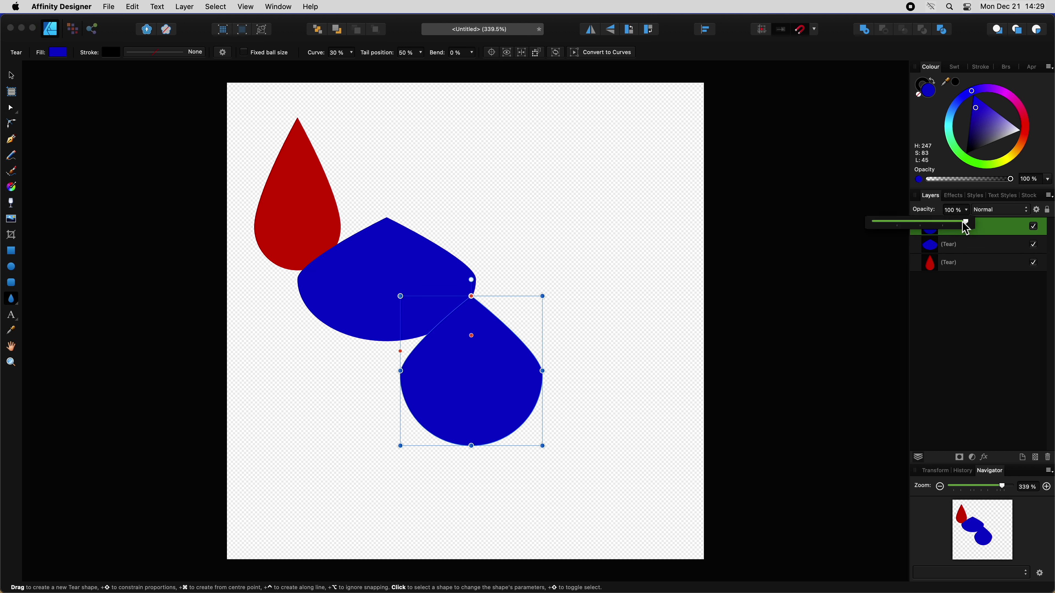
pyautogui.moveTo(967, 222); pyautogui.dragTo(917, 227)
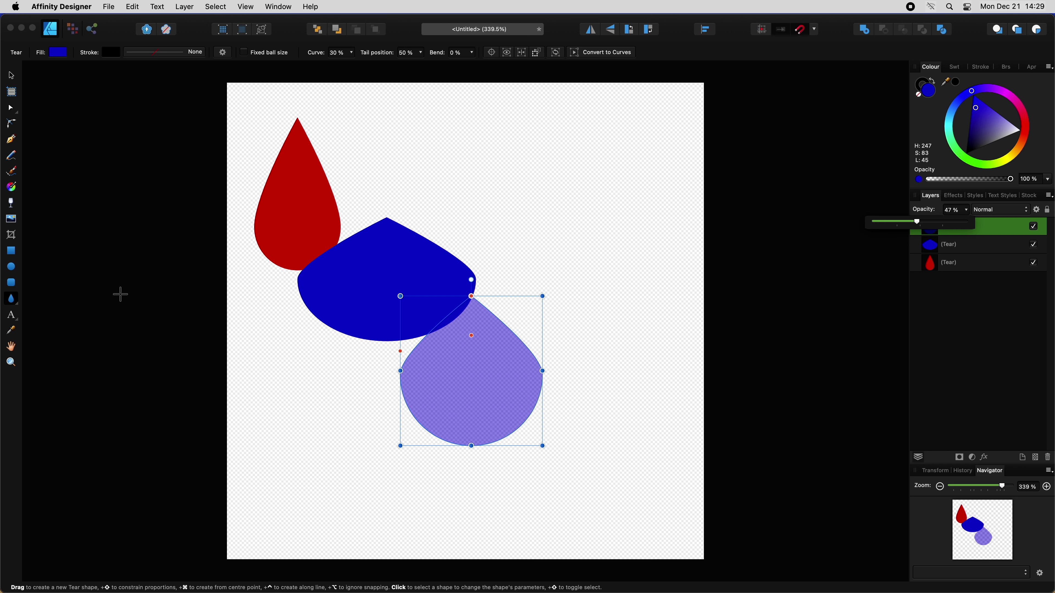
pyautogui.click(11, 267)
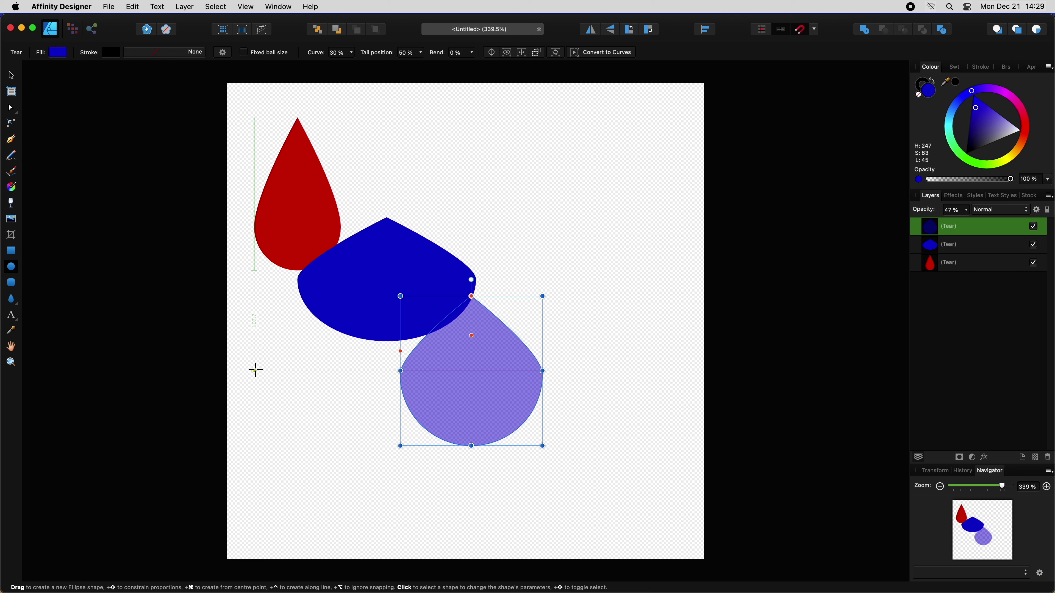
# Draw a large, flattened magenta ellipse across the lower canvas
pyautogui.moveTo(254, 341); pyautogui.dragTo(607, 570)
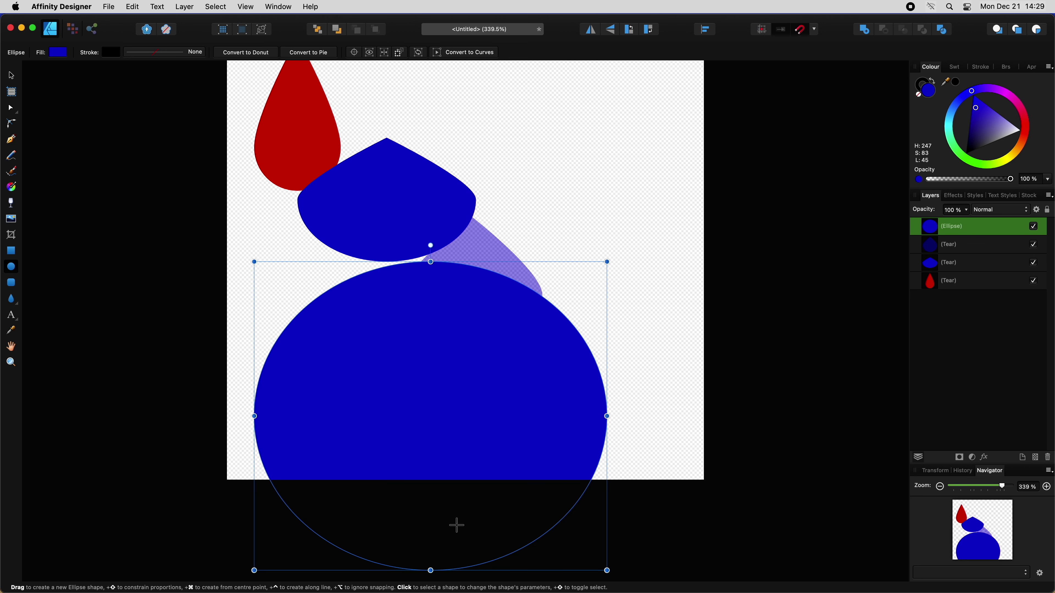
pyautogui.moveTo(431, 571); pyautogui.dragTo(423, 457)
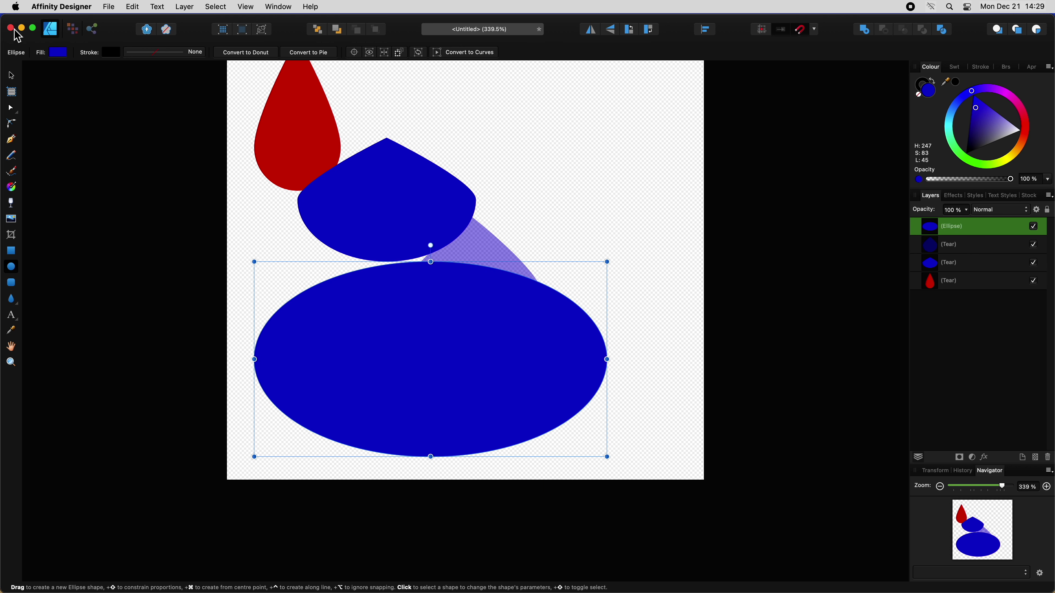
pyautogui.click(60, 54)
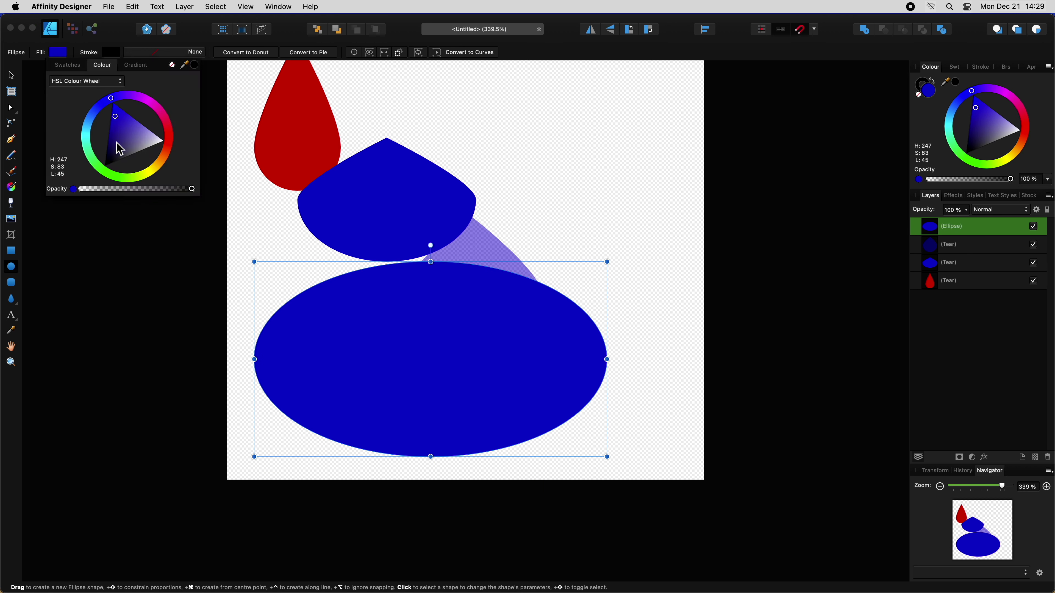
pyautogui.click(159, 111)
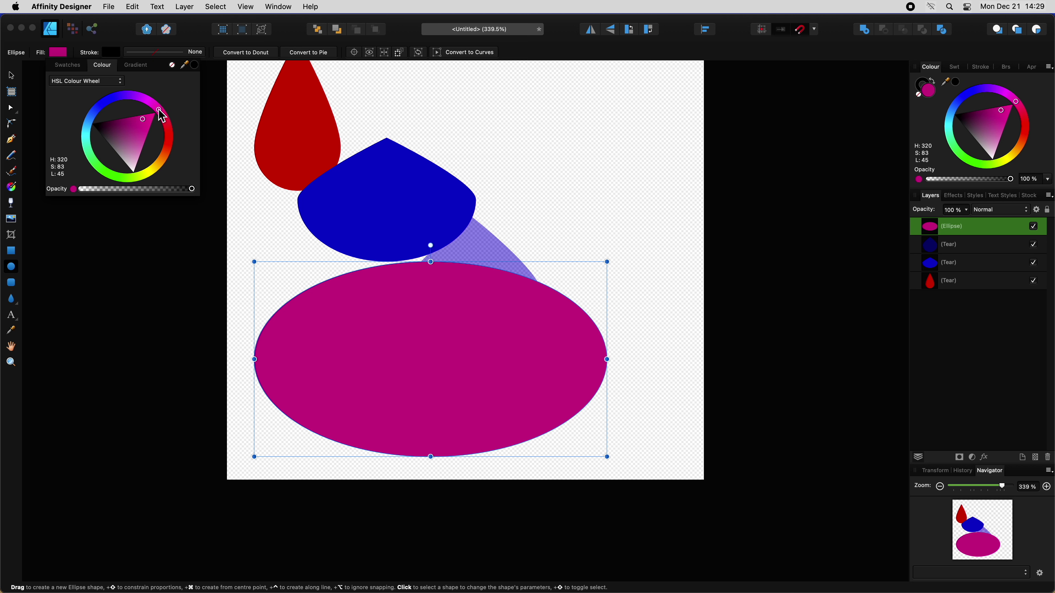
# Draw a rectangle near the top of the canvas and fill it red
pyautogui.click(11, 251)
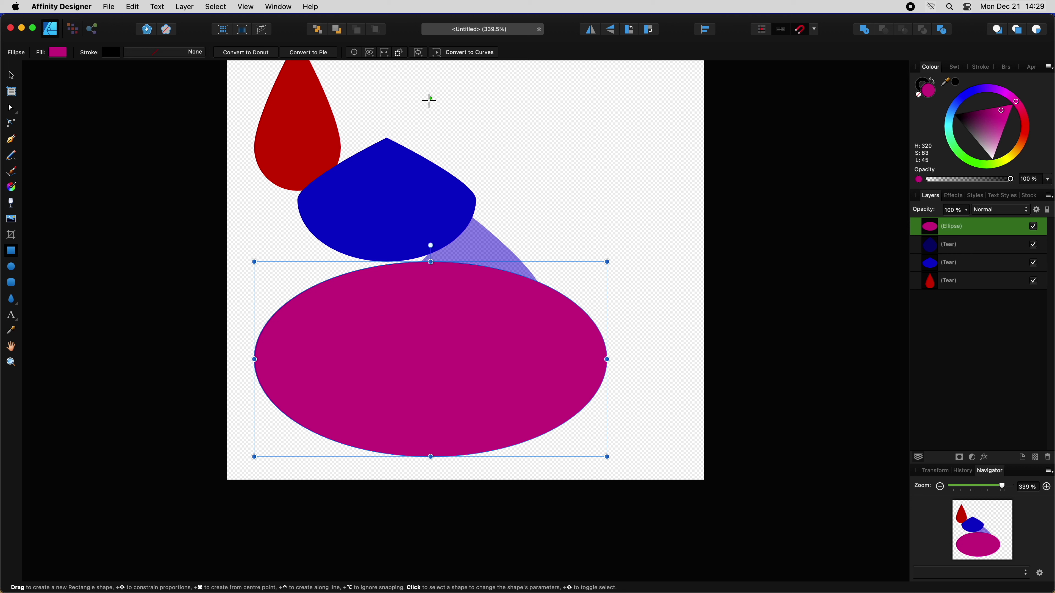
pyautogui.moveTo(431, 95); pyautogui.dragTo(667, 359)
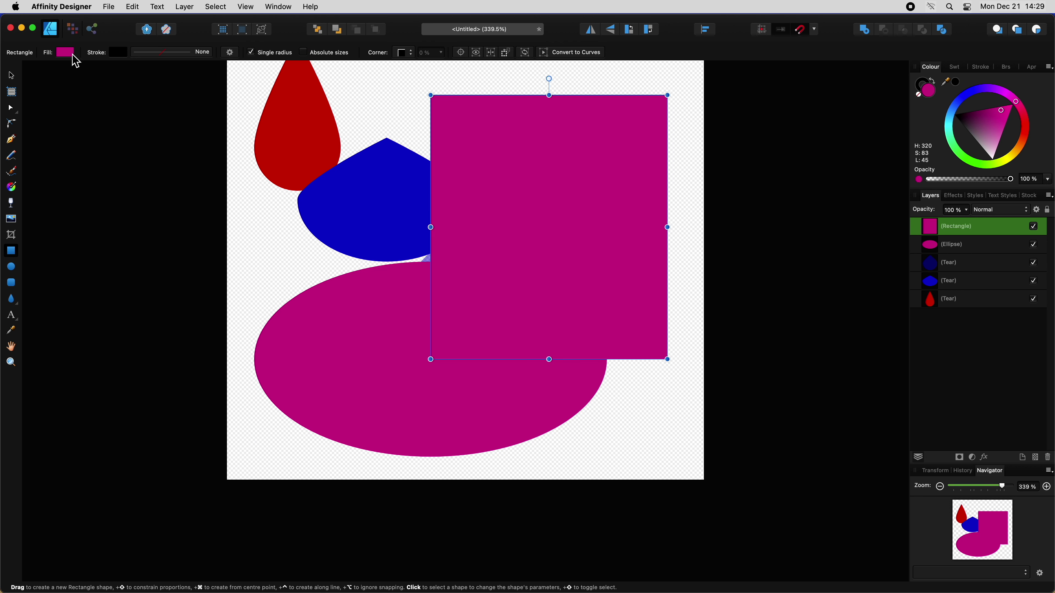
pyautogui.click(66, 53)
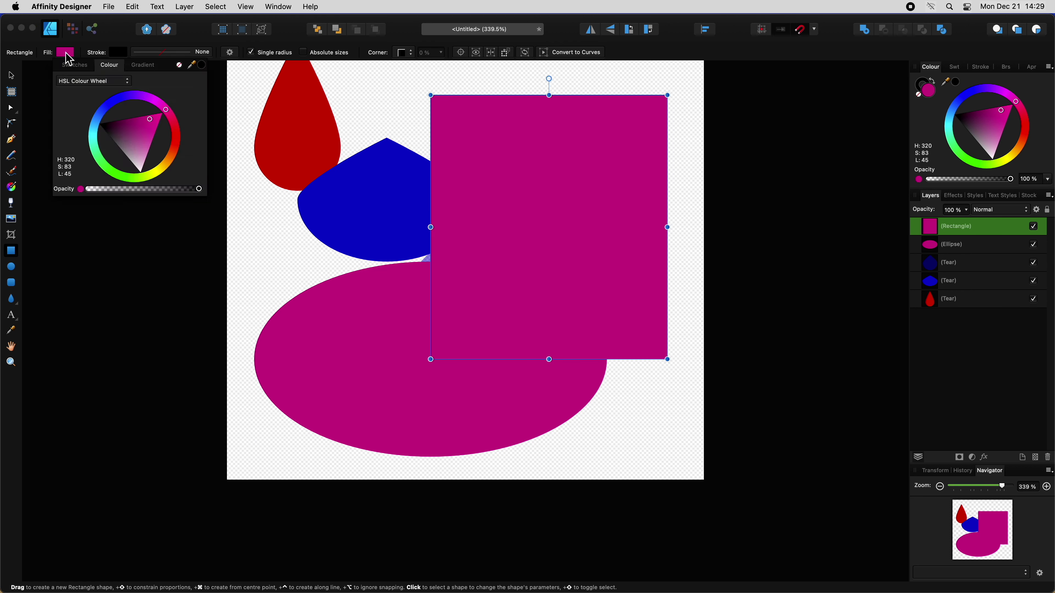
pyautogui.click(176, 143)
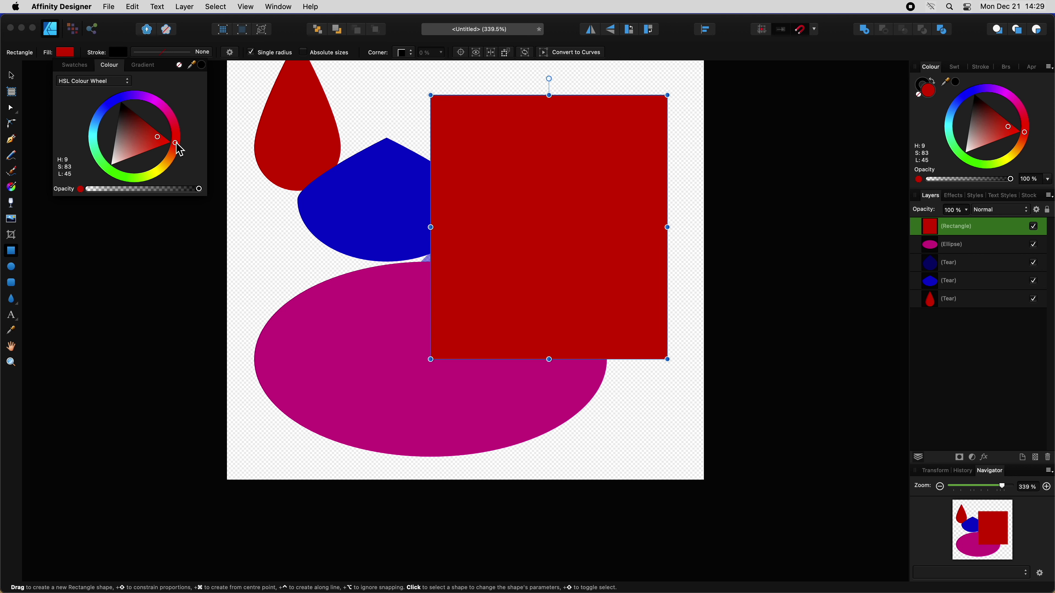
pyautogui.click(90, 319)
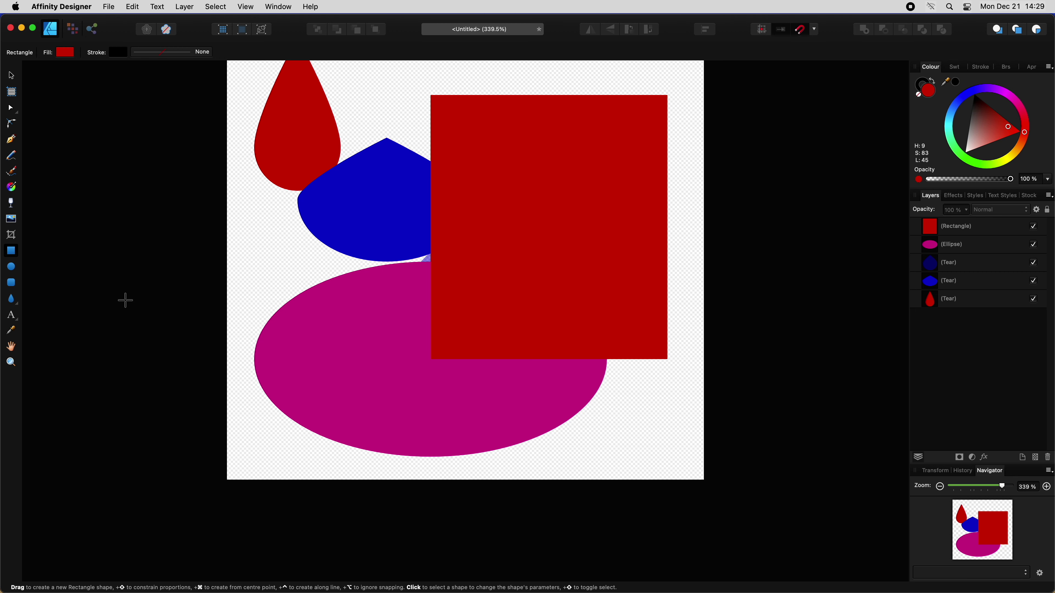
# Export the artwork as a 512 px PNG, naming it icon1 on the Desktop
pyautogui.scroll(4, 133, 272)
pyautogui.scroll(-2, 131, 270)
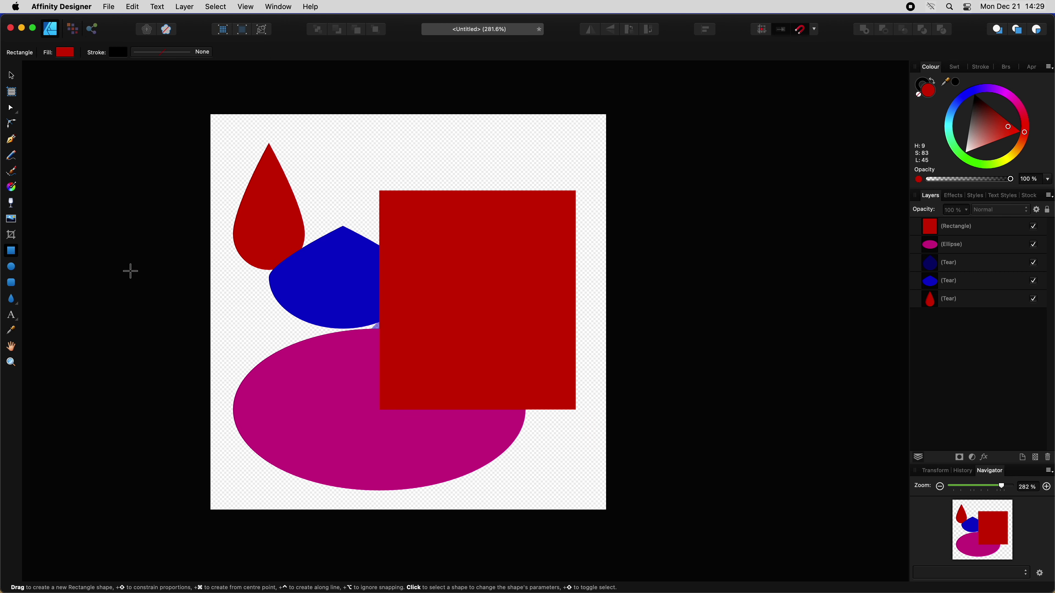
pyautogui.click(108, 13)
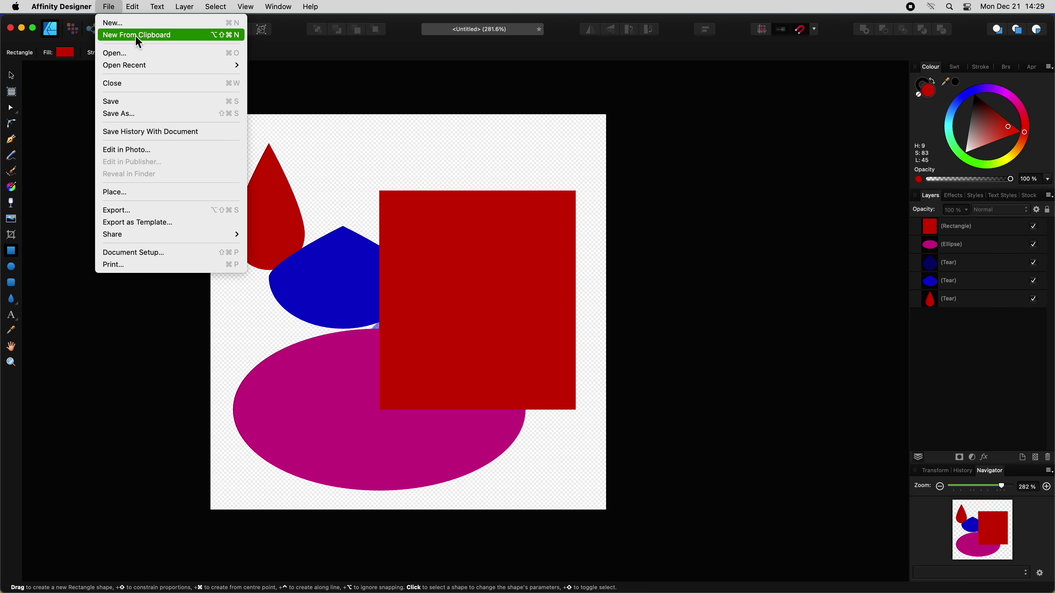
pyautogui.click(131, 211)
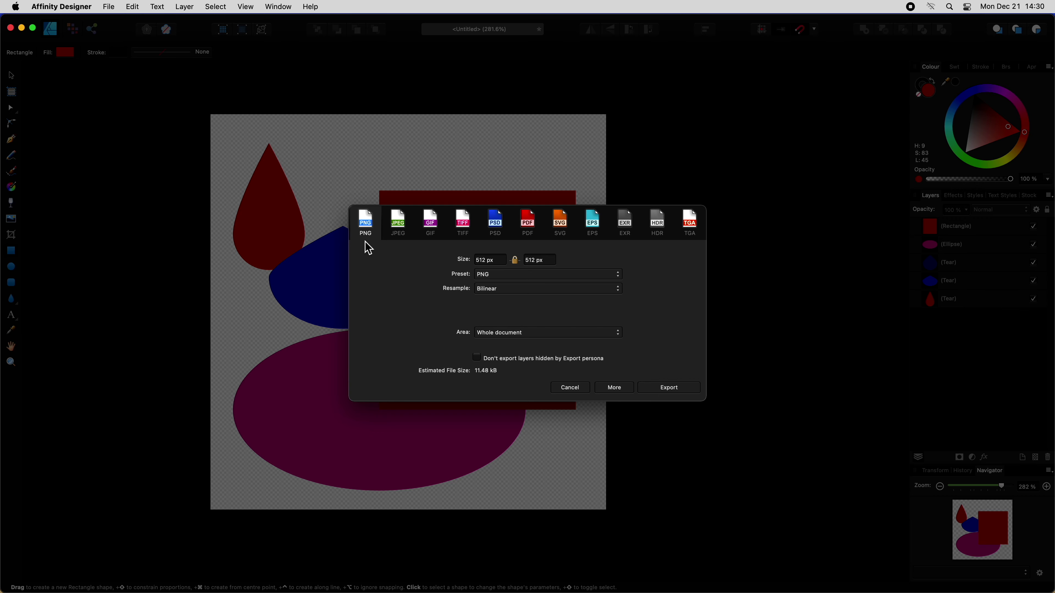
pyautogui.click(669, 388)
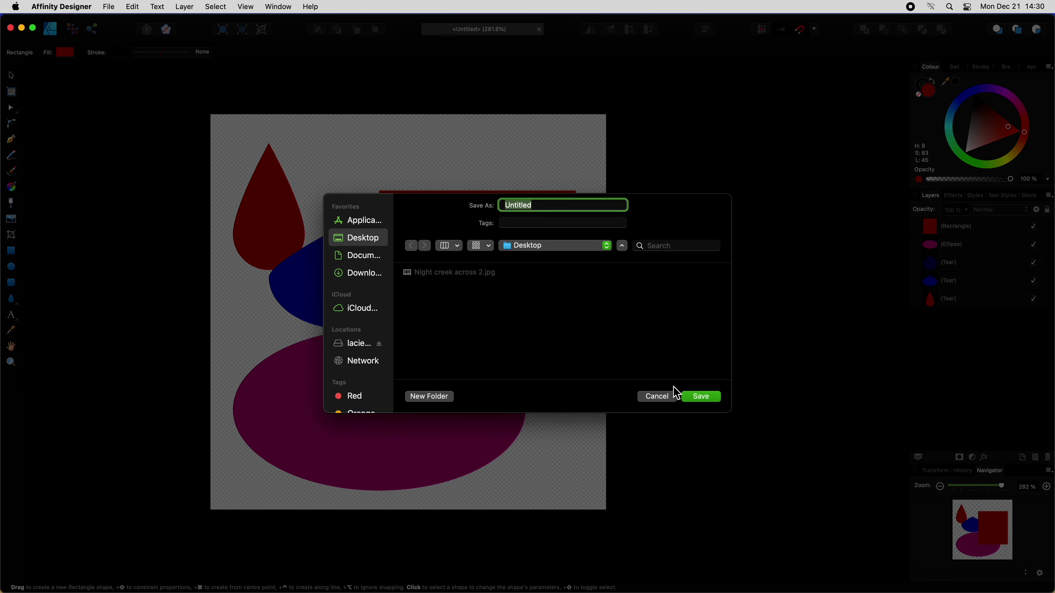
pyautogui.write('icon1')
# Save the icon1 PNG to the Desktop, then close the drawing without saving changes
pyautogui.click(702, 397)
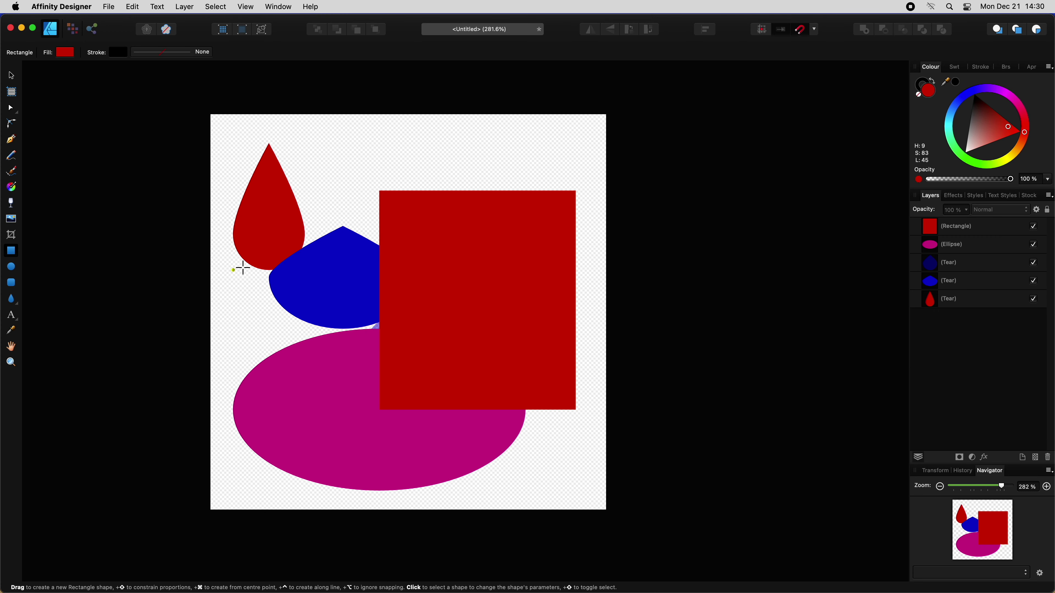
pyautogui.click(110, 7)
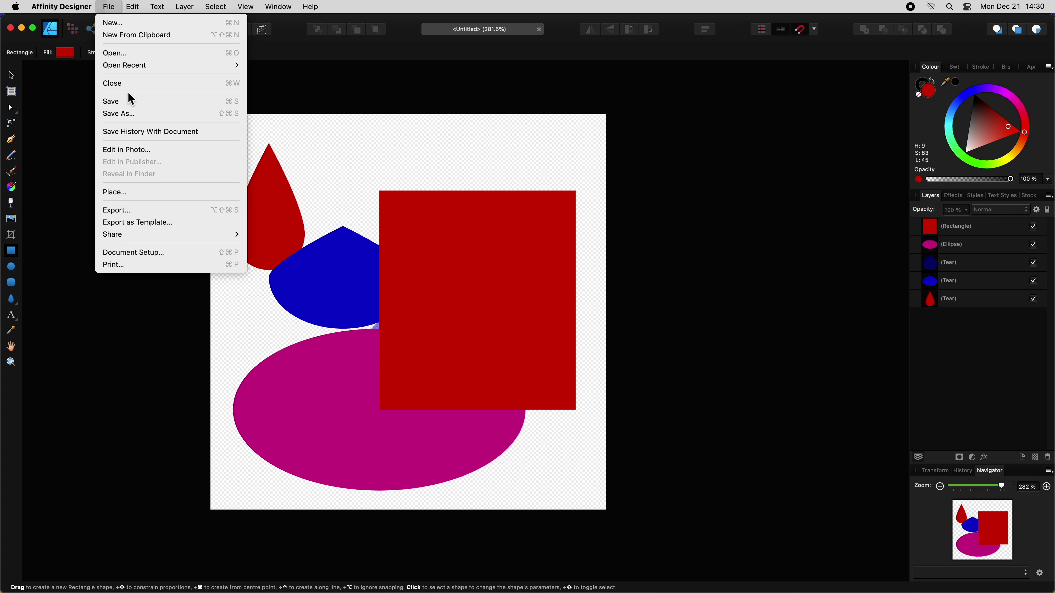
pyautogui.click(122, 82)
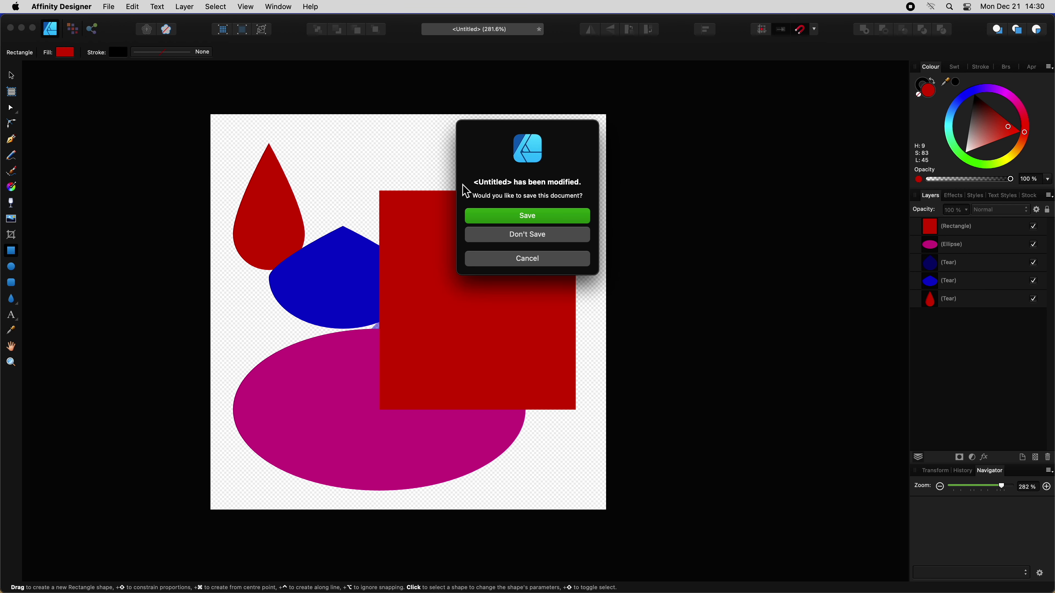
pyautogui.click(525, 235)
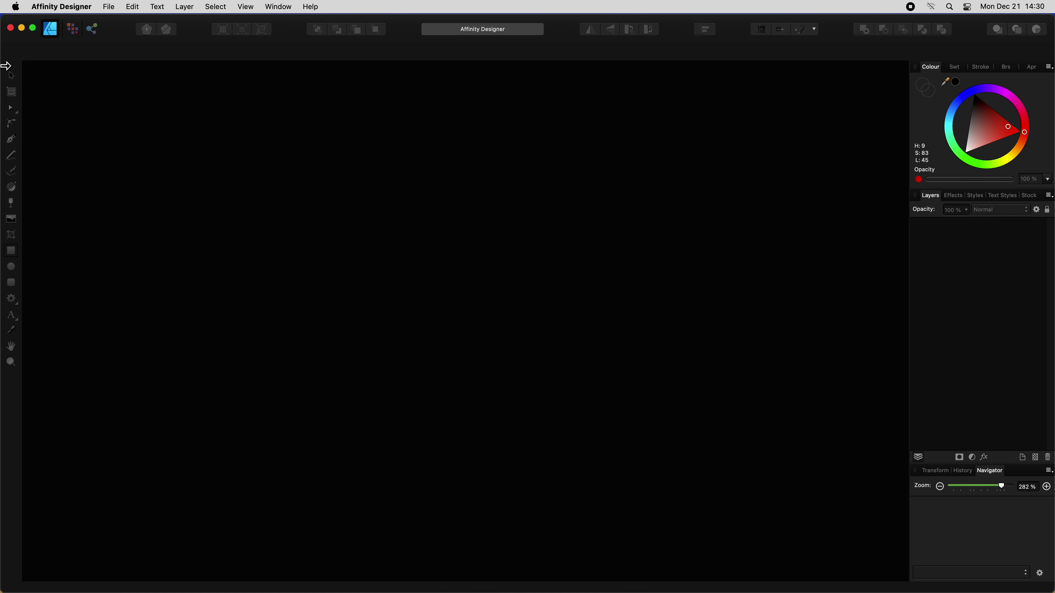
# Create a blank transparent 512 × 512 px document from the Social Media Square Post preset
pyautogui.click(118, 12)
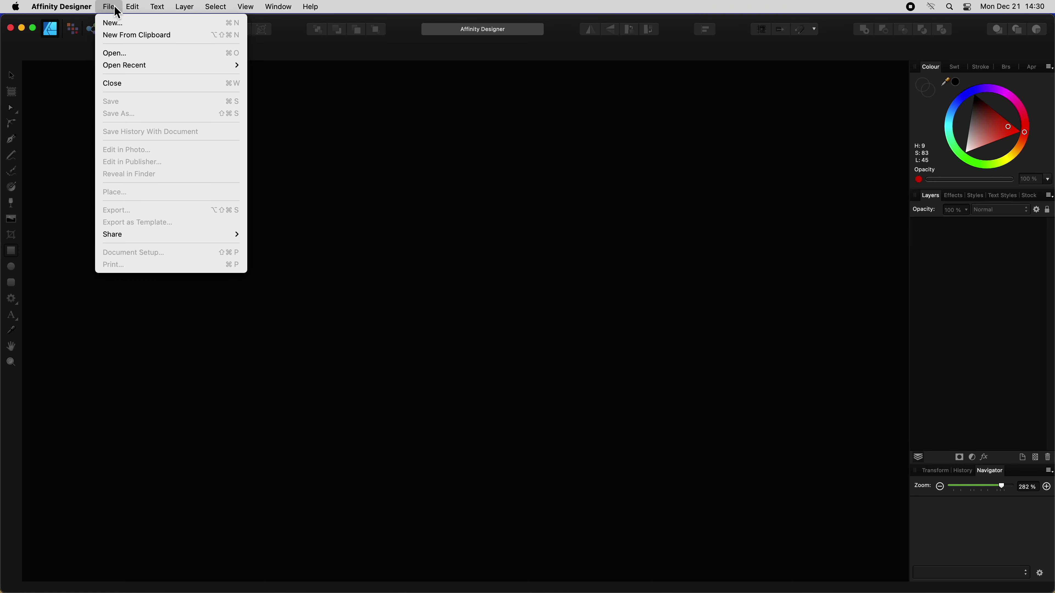
pyautogui.click(128, 24)
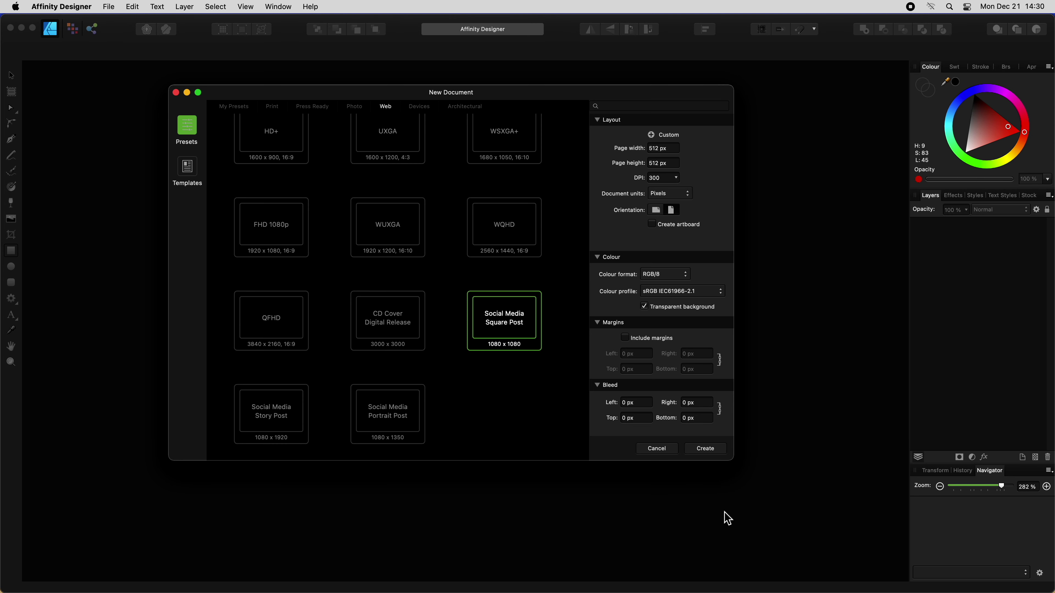
pyautogui.click(705, 448)
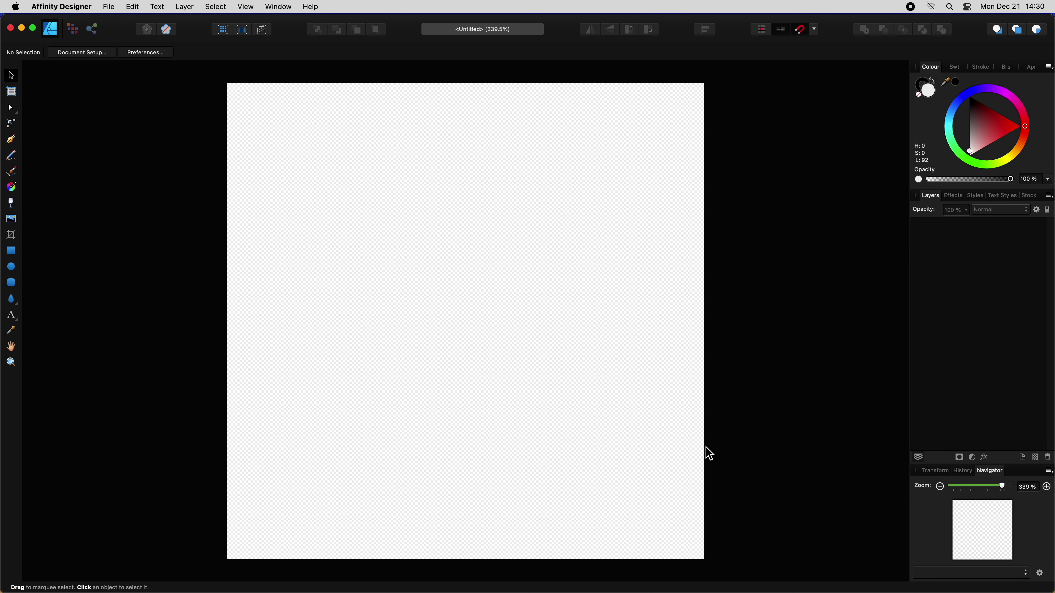
# Load Night creek across 2.jpg from the Desktop with the Place Image tool
pyautogui.click(12, 220)
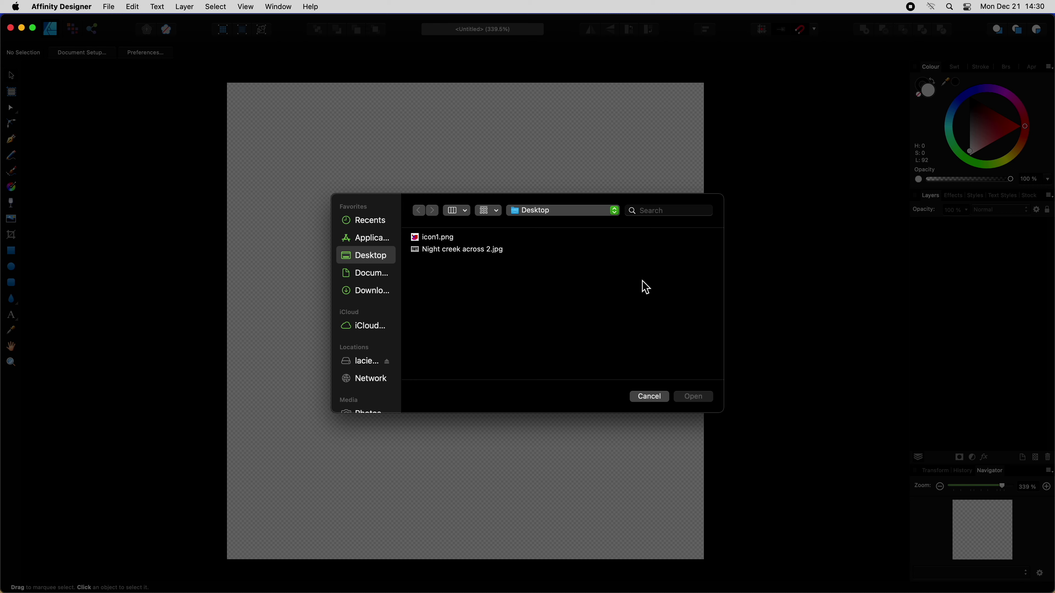
pyautogui.click(472, 251)
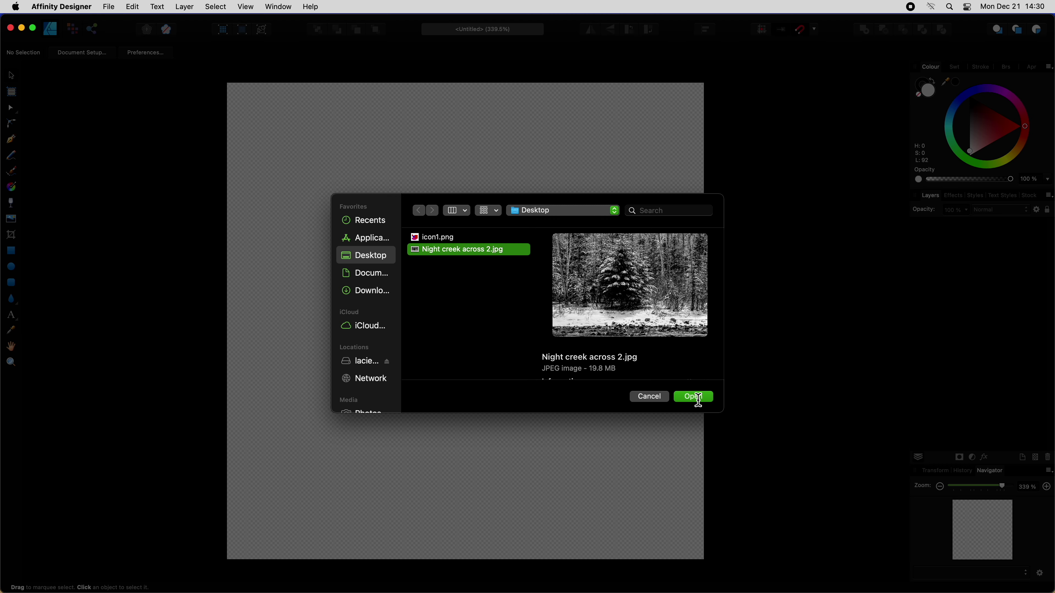
pyautogui.click(699, 397)
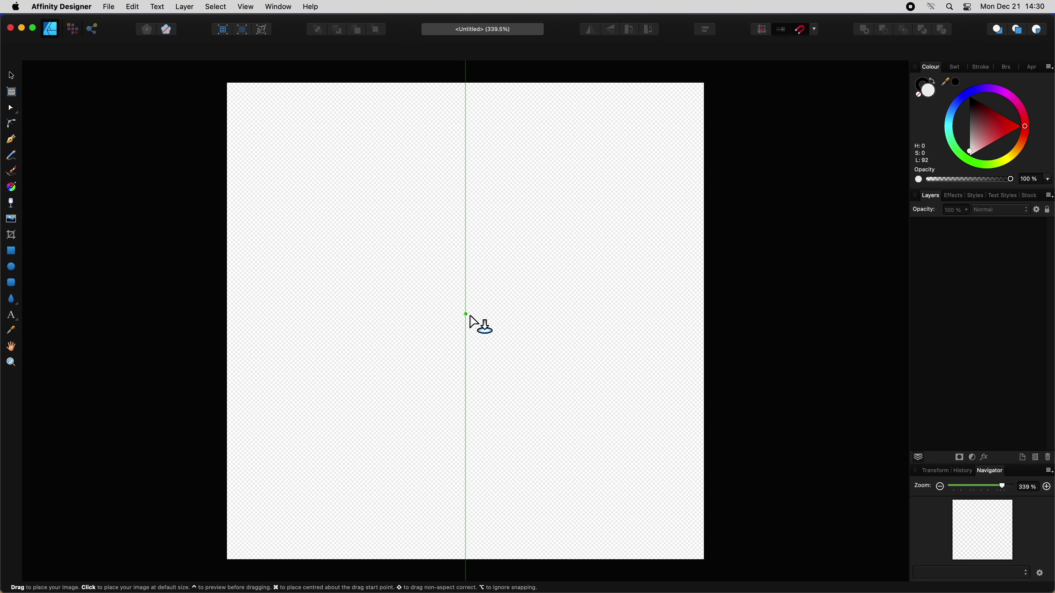
# Place the Night creek photo and pull in its left, right, top and bottom edges into a square
pyautogui.click(465, 322)
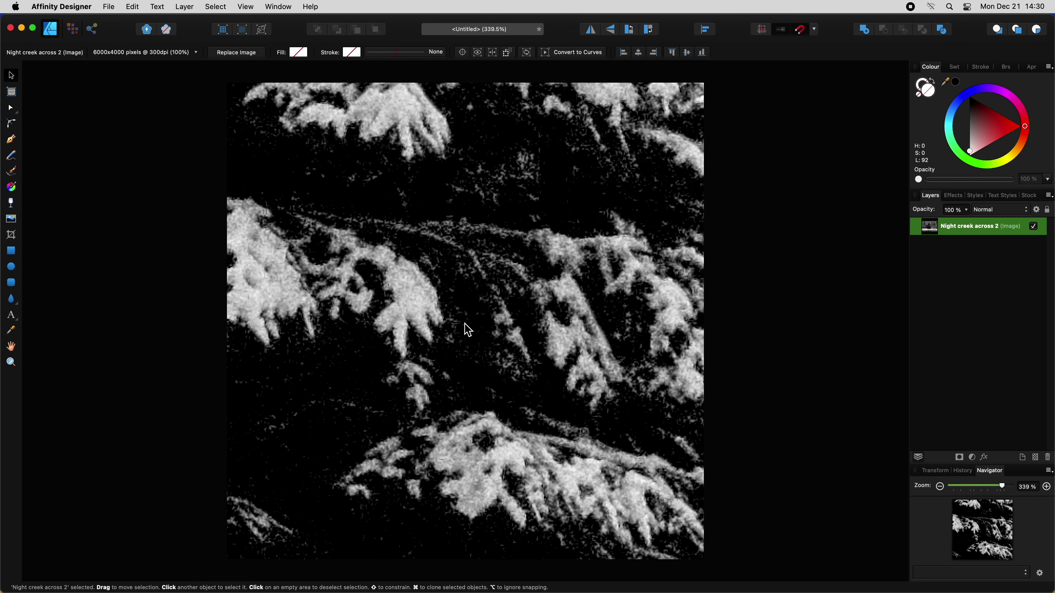
pyautogui.scroll(-10, 468, 329)
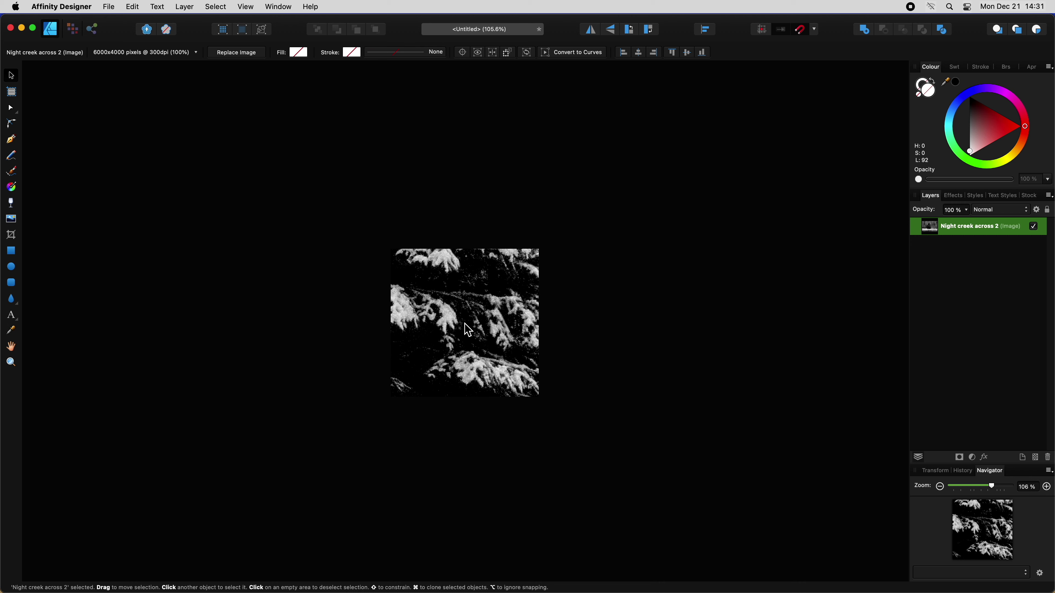
pyautogui.scroll(-4, 468, 330)
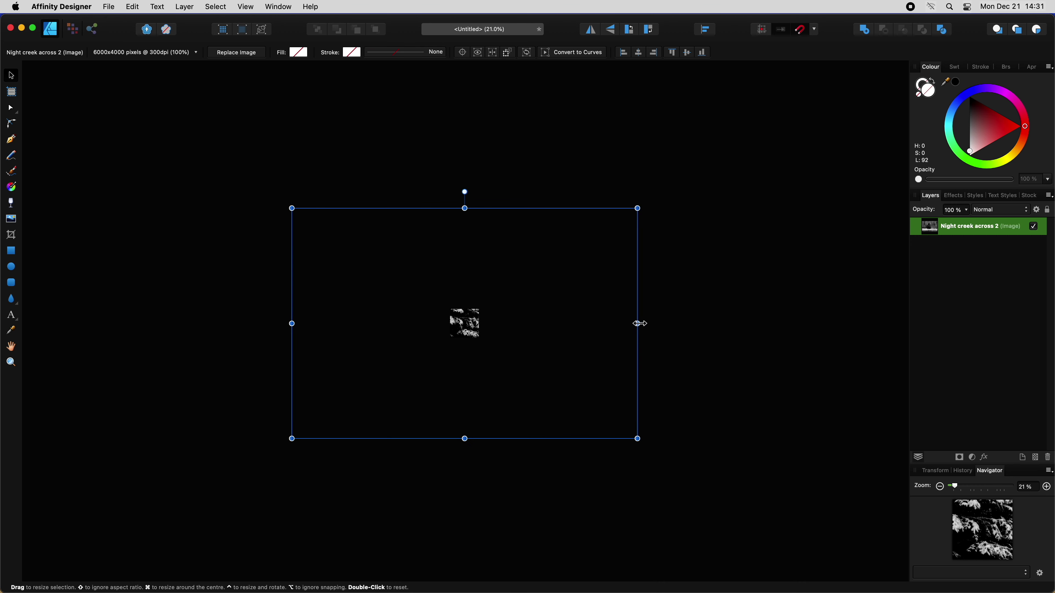
pyautogui.moveTo(639, 324); pyautogui.dragTo(480, 323)
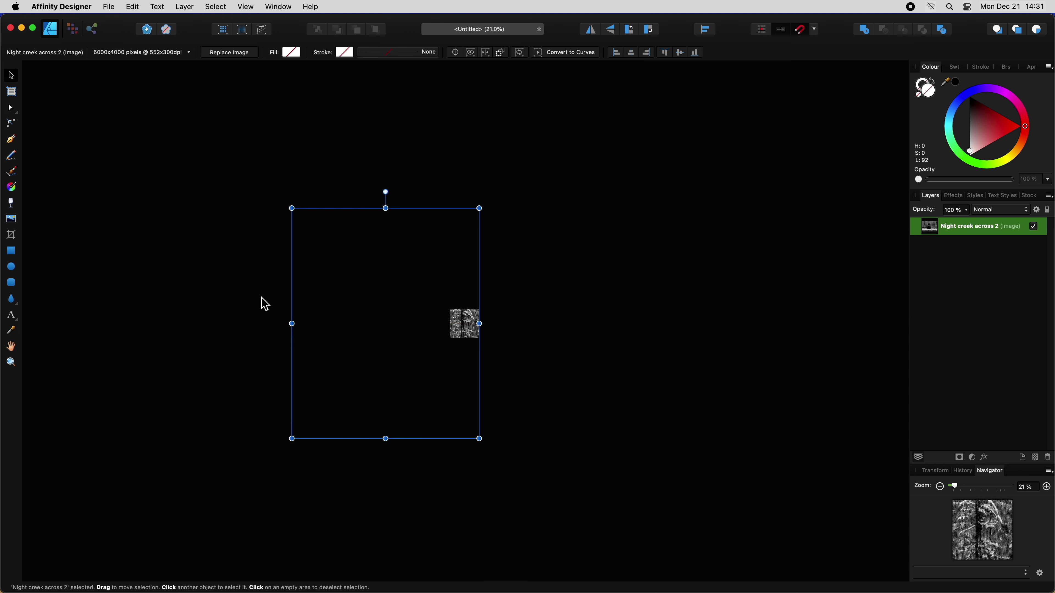
pyautogui.moveTo(292, 323); pyautogui.dragTo(449, 324)
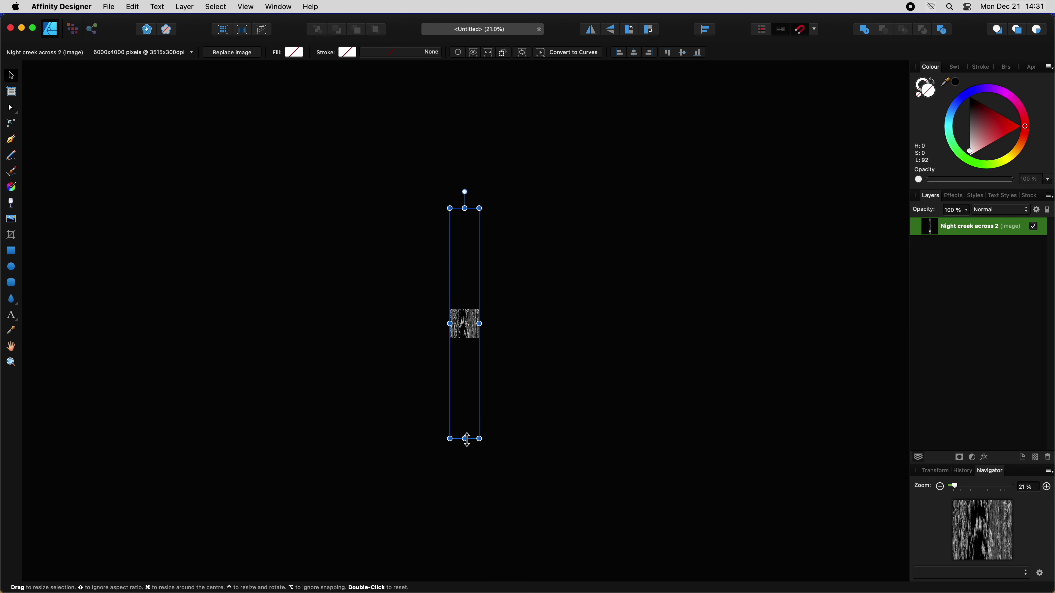
pyautogui.moveTo(466, 439); pyautogui.dragTo(464, 343)
pyautogui.moveTo(465, 209); pyautogui.dragTo(469, 309)
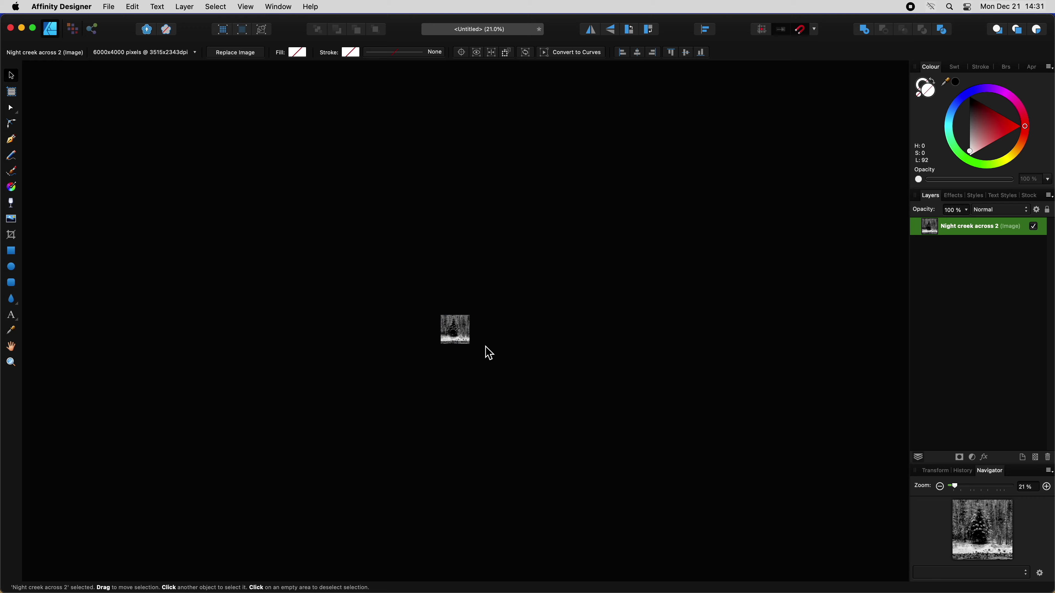
pyautogui.scroll(10, 489, 353)
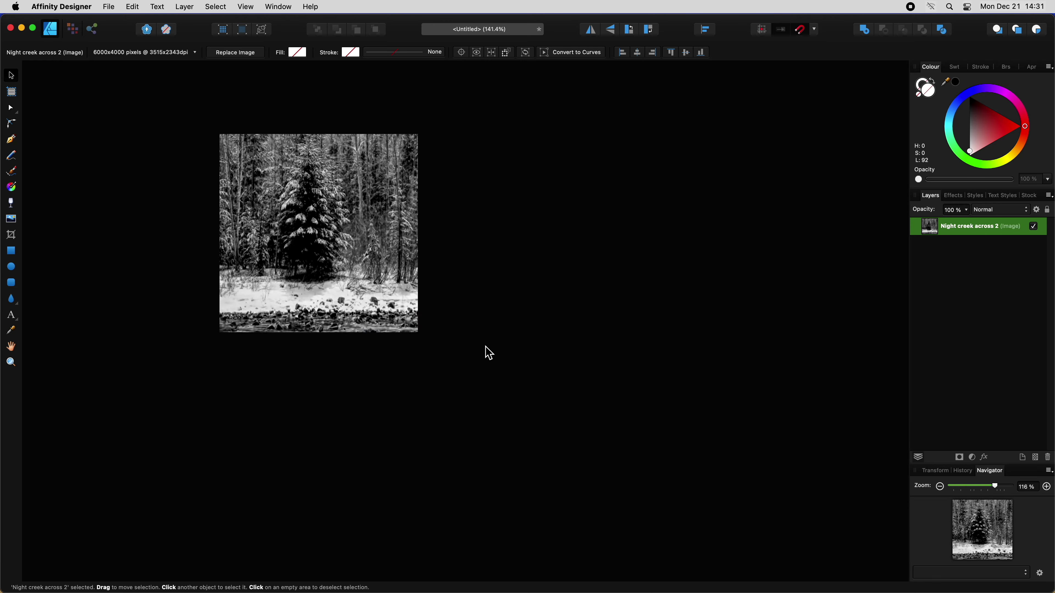
pyautogui.scroll(5, 490, 353)
pyautogui.hscroll(-5, 489, 354)
pyautogui.scroll(2, 489, 353)
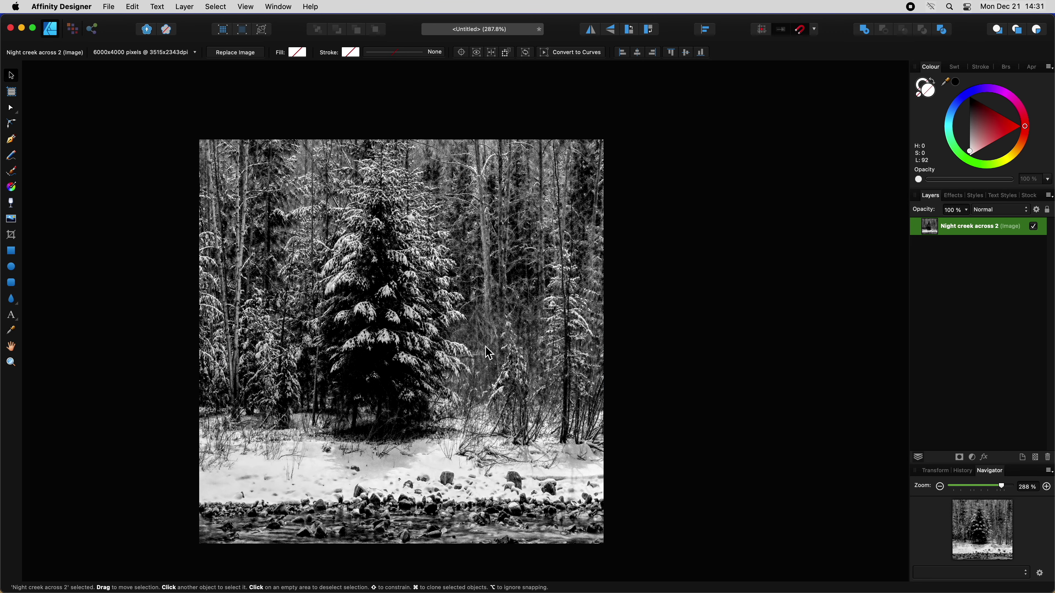
pyautogui.hscroll(-2, 489, 353)
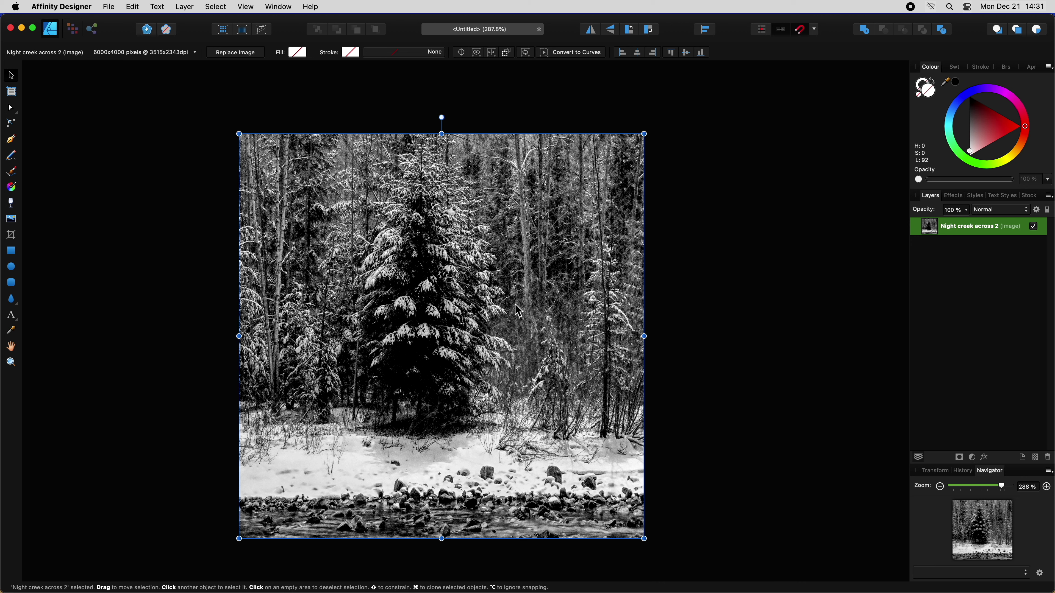
# Export the photo as a 512 px PNG named icon2 on the Desktop
pyautogui.click(109, 9)
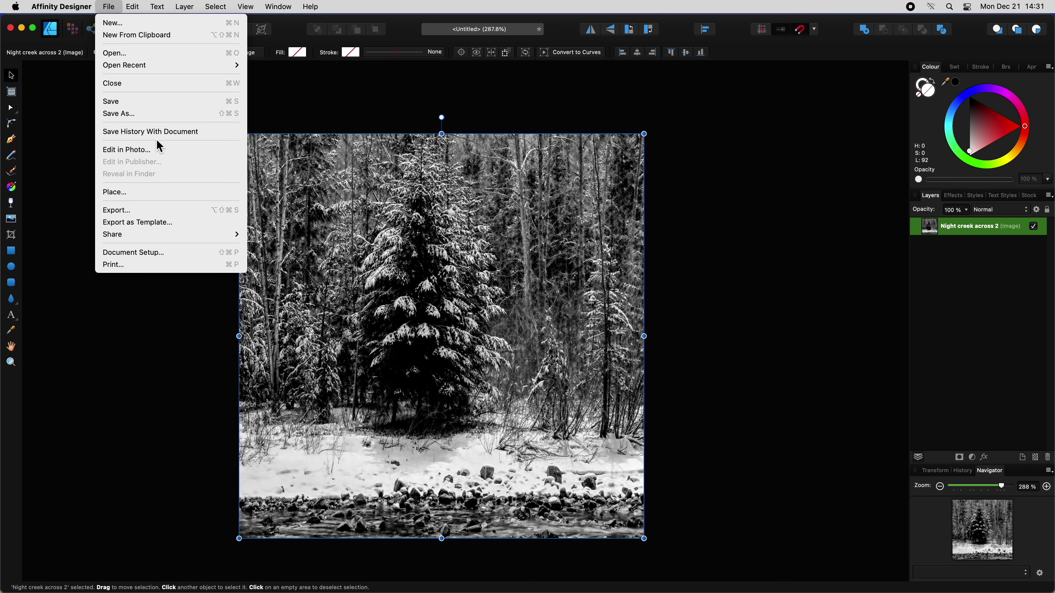
pyautogui.click(151, 211)
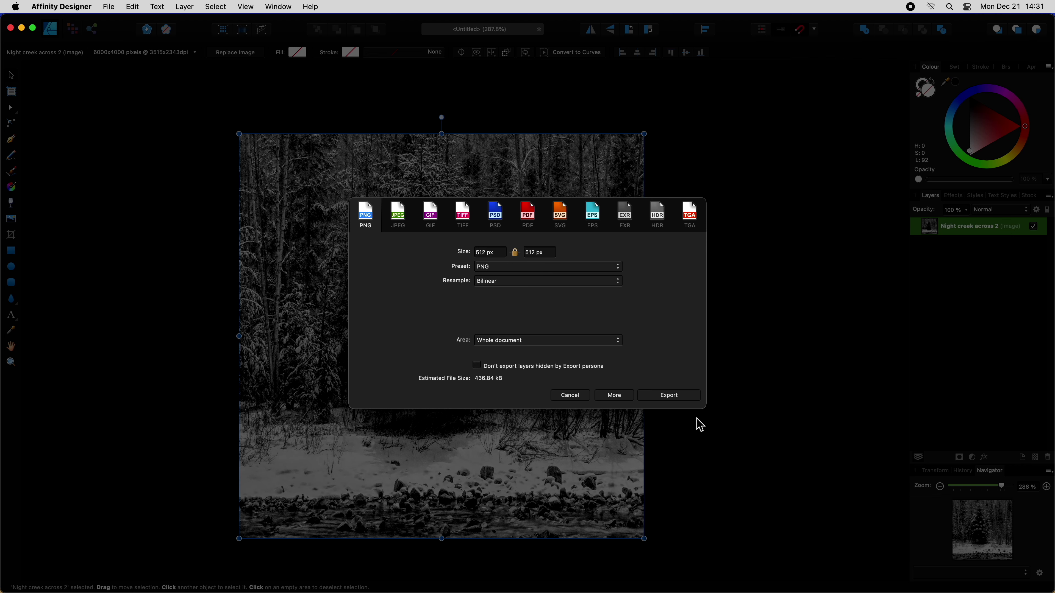
pyautogui.click(670, 397)
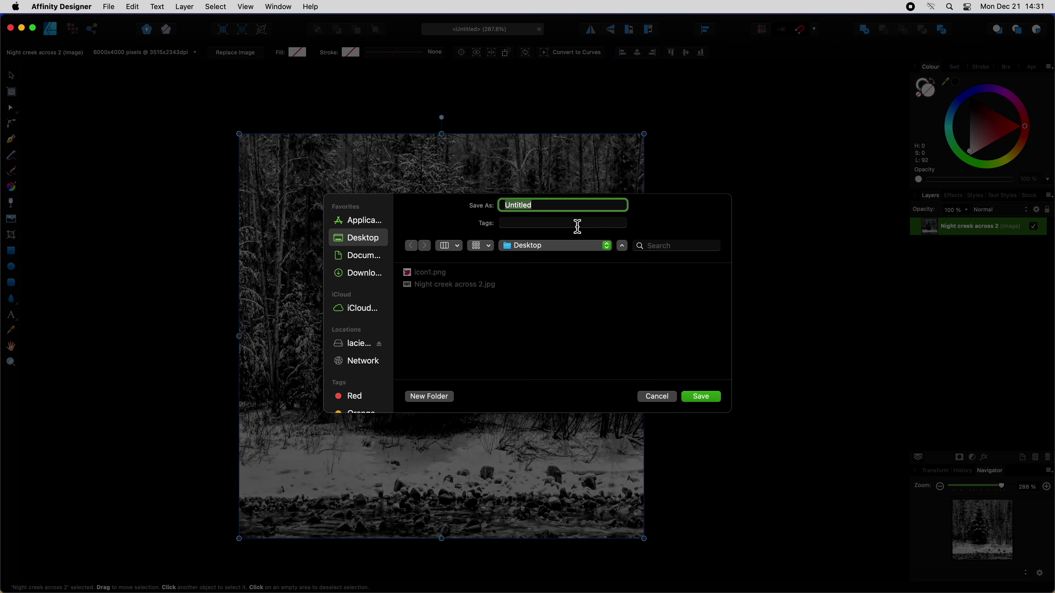
pyautogui.write('icon2')
pyautogui.press('Return')
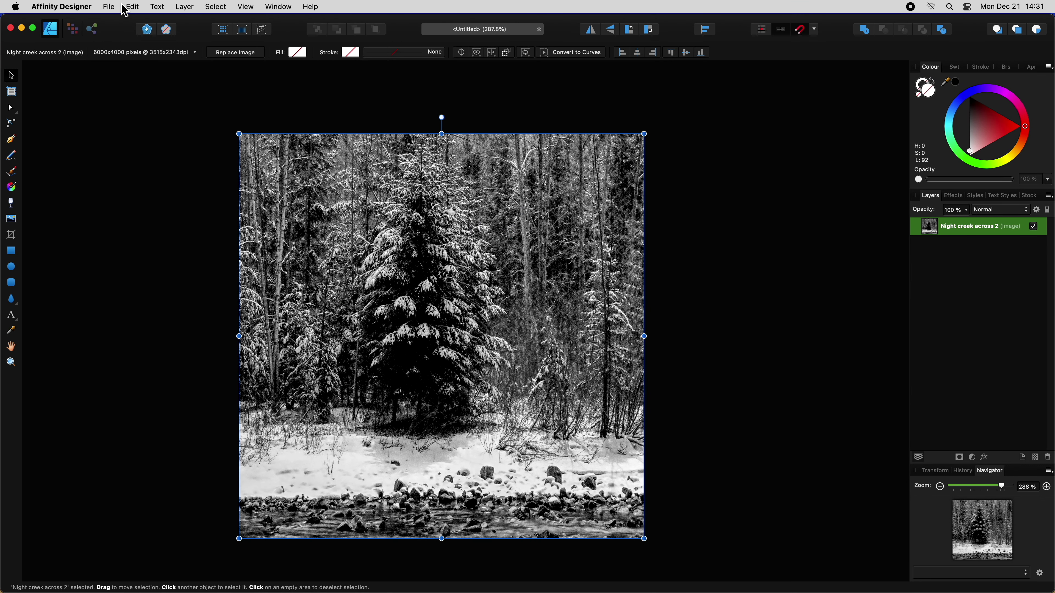
# Close the untitled document without saving its changes
pyautogui.click(113, 6)
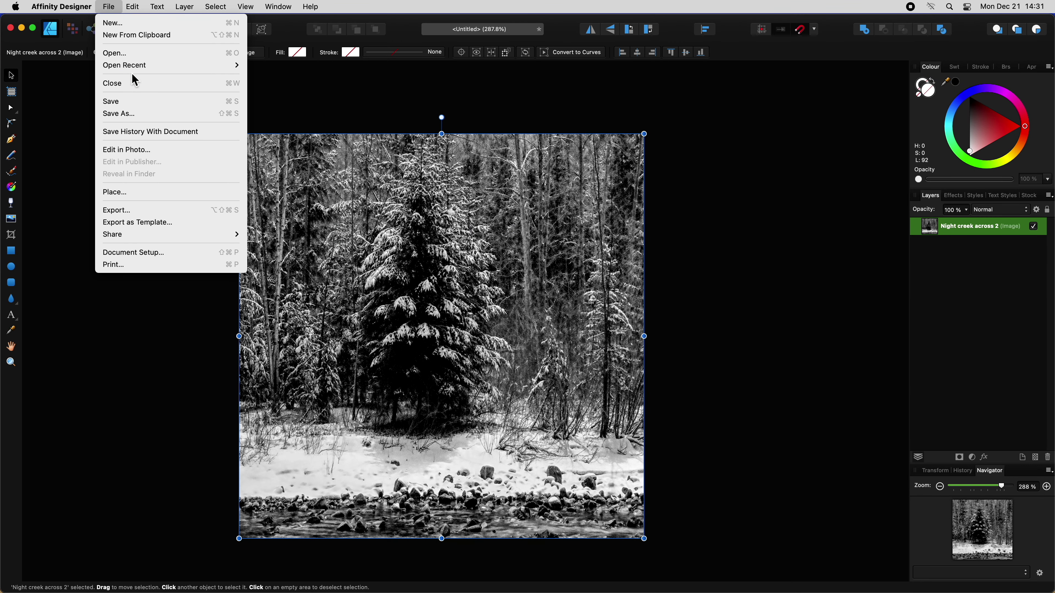
pyautogui.click(129, 84)
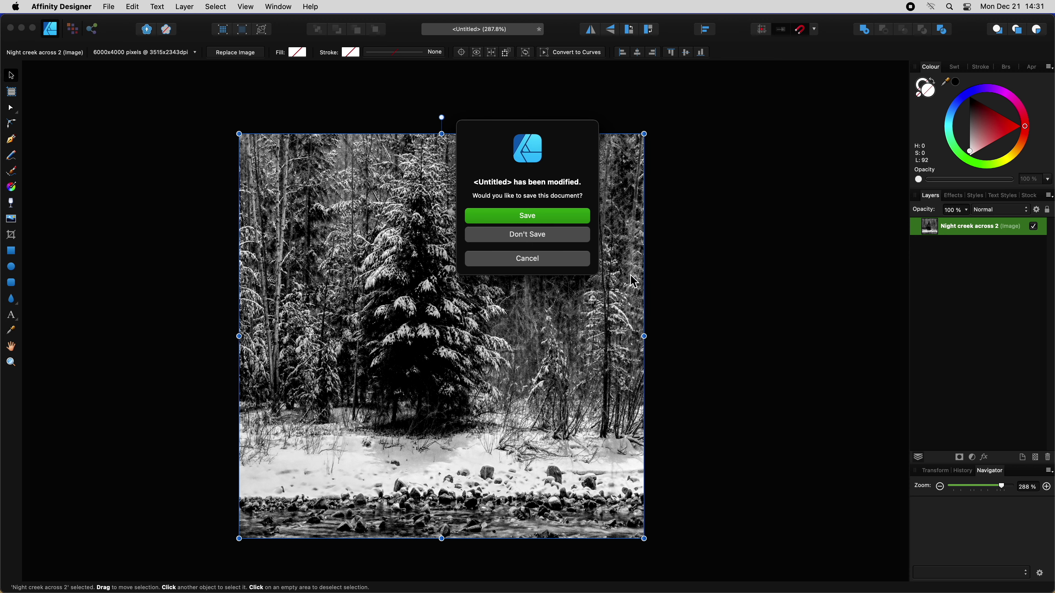
pyautogui.click(546, 238)
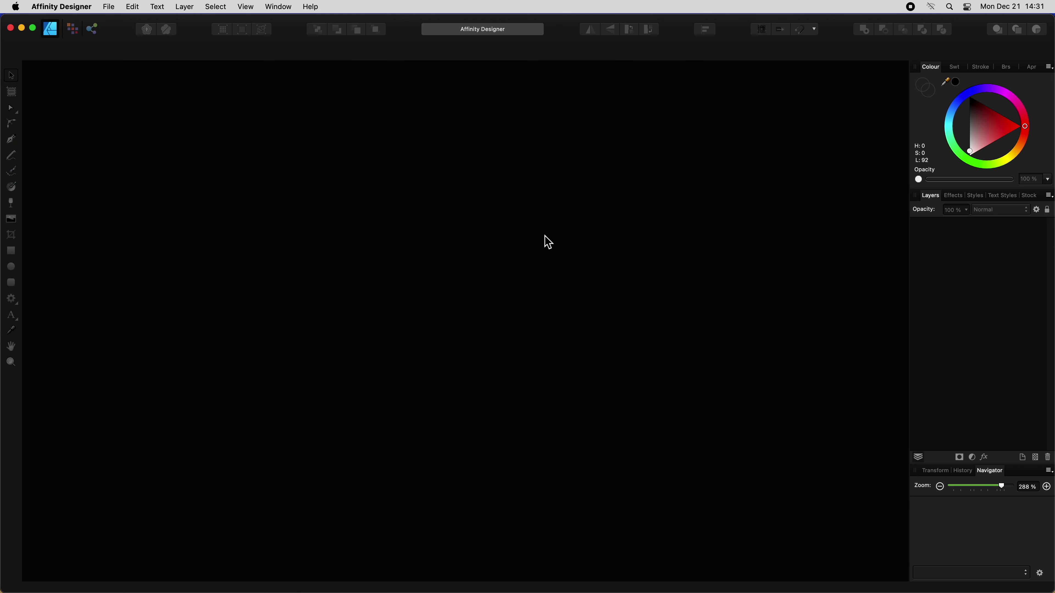
# Minimise Affinity Designer and place icon2.png and icon1.png beside the lacie-3t drive icon
pyautogui.click(22, 28)
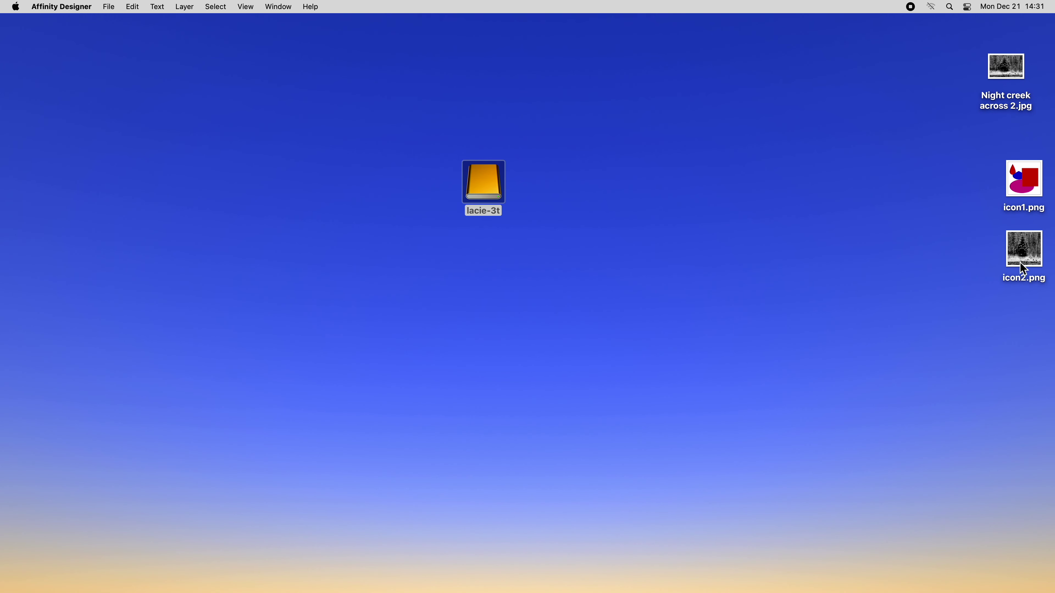
pyautogui.moveTo(1022, 265); pyautogui.dragTo(624, 195)
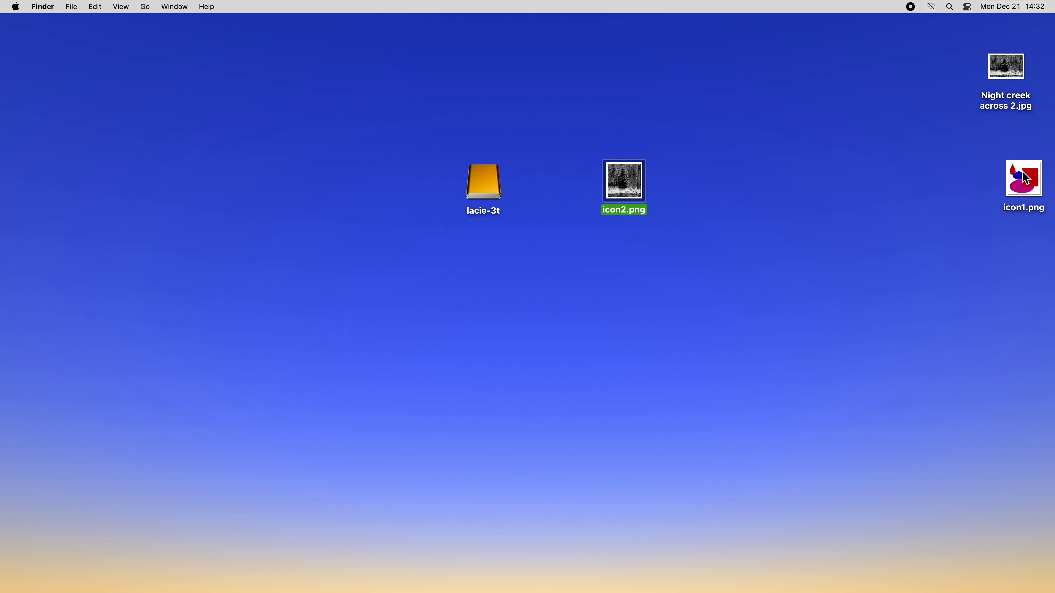
pyautogui.moveTo(1022, 185); pyautogui.dragTo(705, 188)
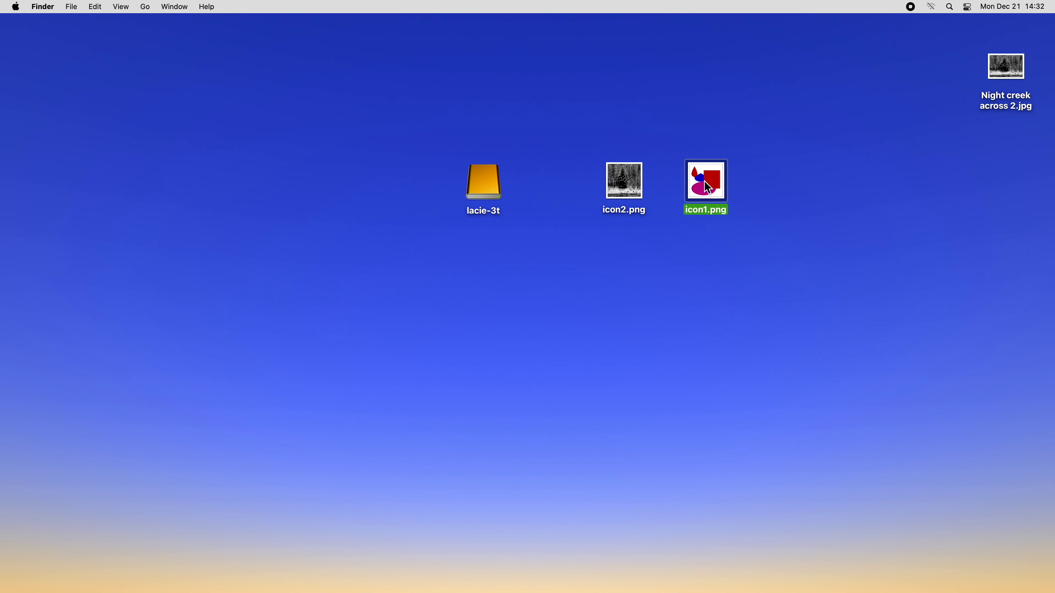
# Open icon1.png in Preview and move its window further onto the desktop
pyautogui.rightClick(706, 183)
pyautogui.moveTo(739, 199)
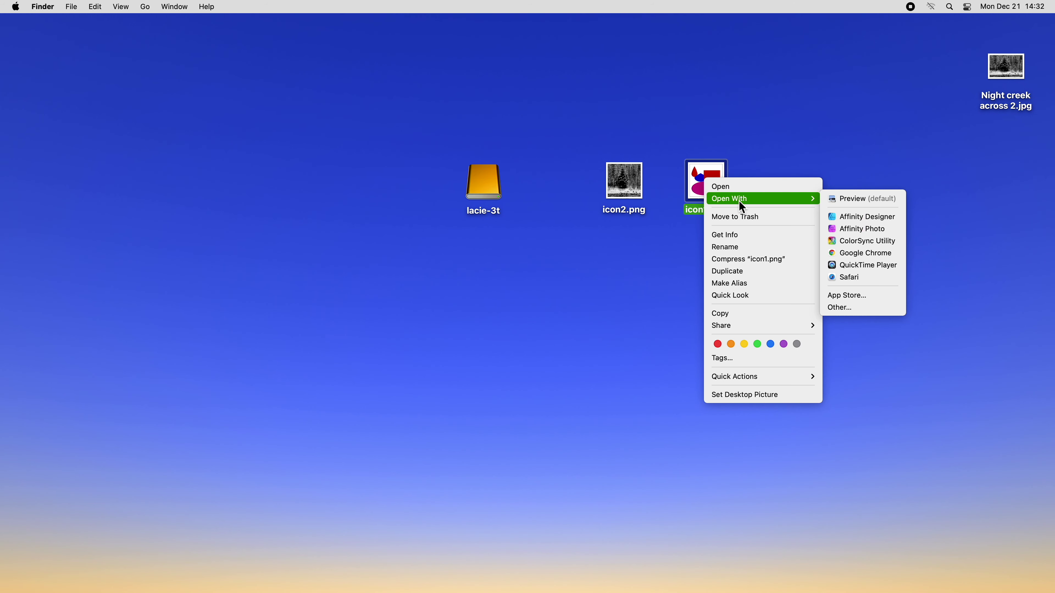
pyautogui.click(877, 198)
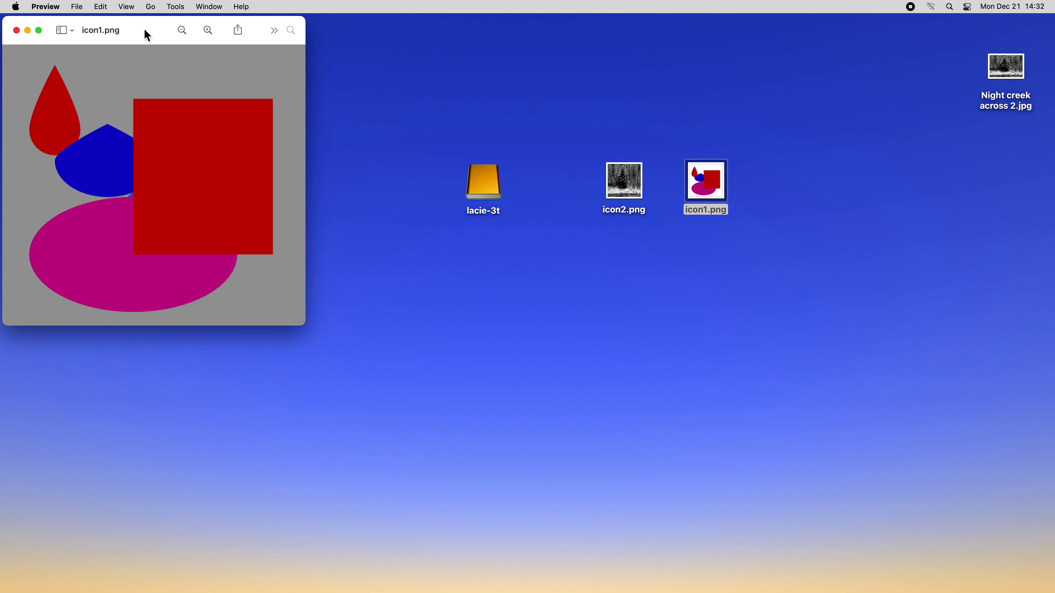
pyautogui.moveTo(147, 36); pyautogui.dragTo(252, 110)
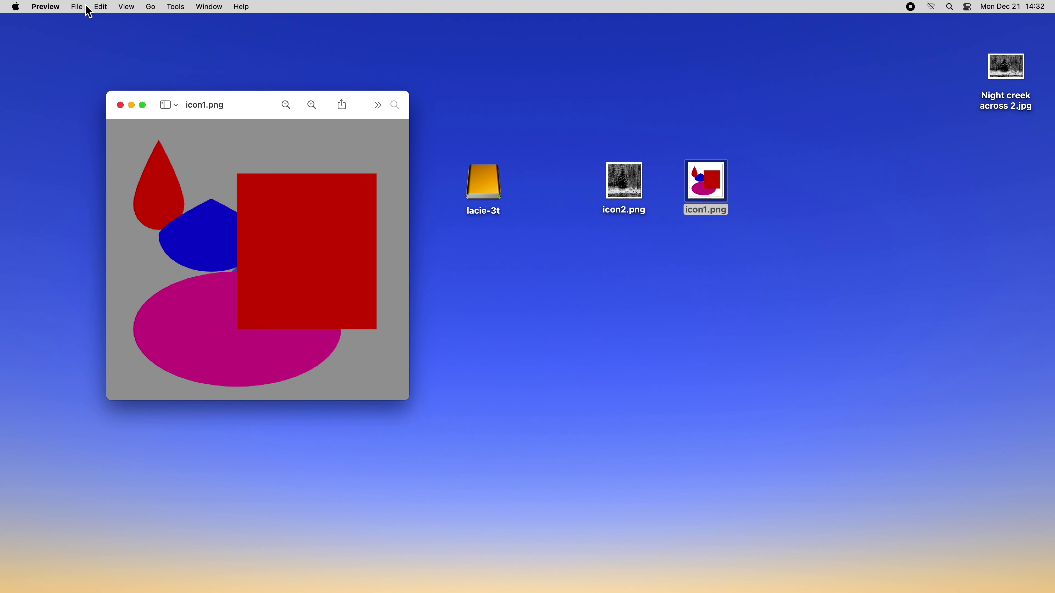
# Save icon1 as an ICNS file on the Desktop using Option-revealed Save As, then close the window
pyautogui.click(78, 7)
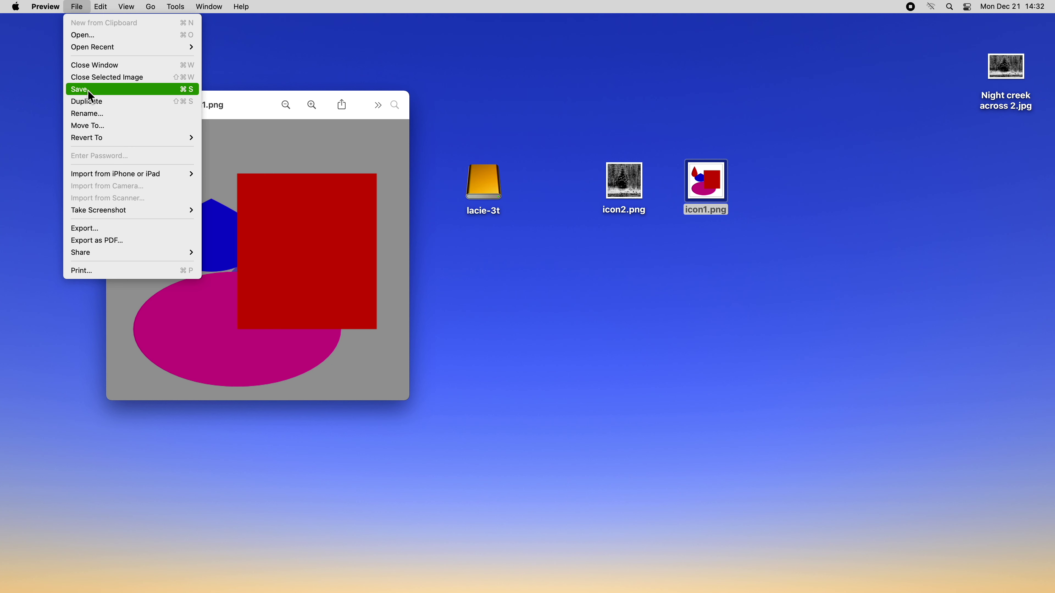
pyautogui.press('alt')
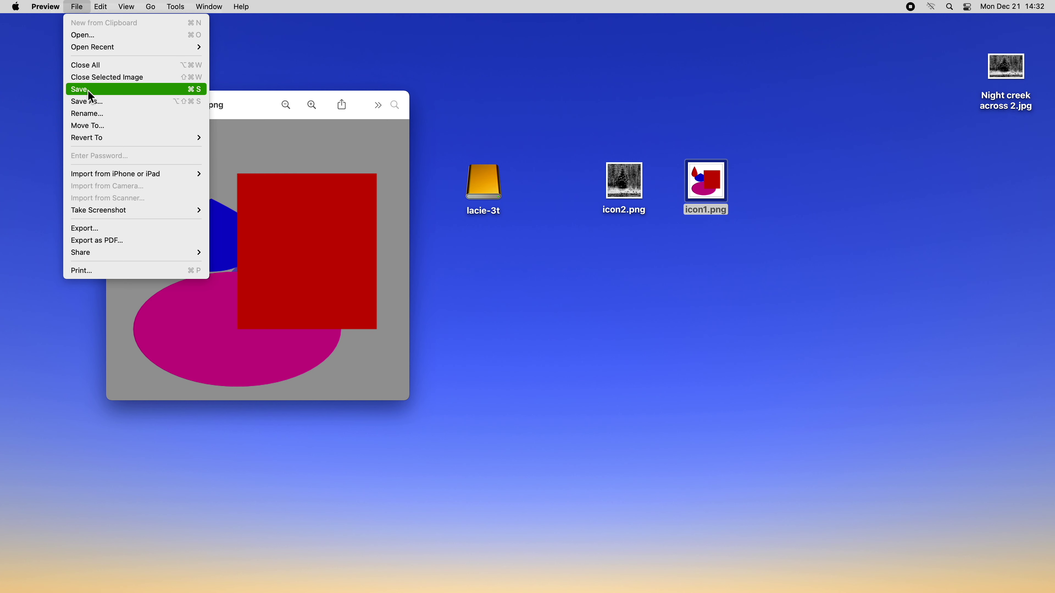
pyautogui.click(94, 107)
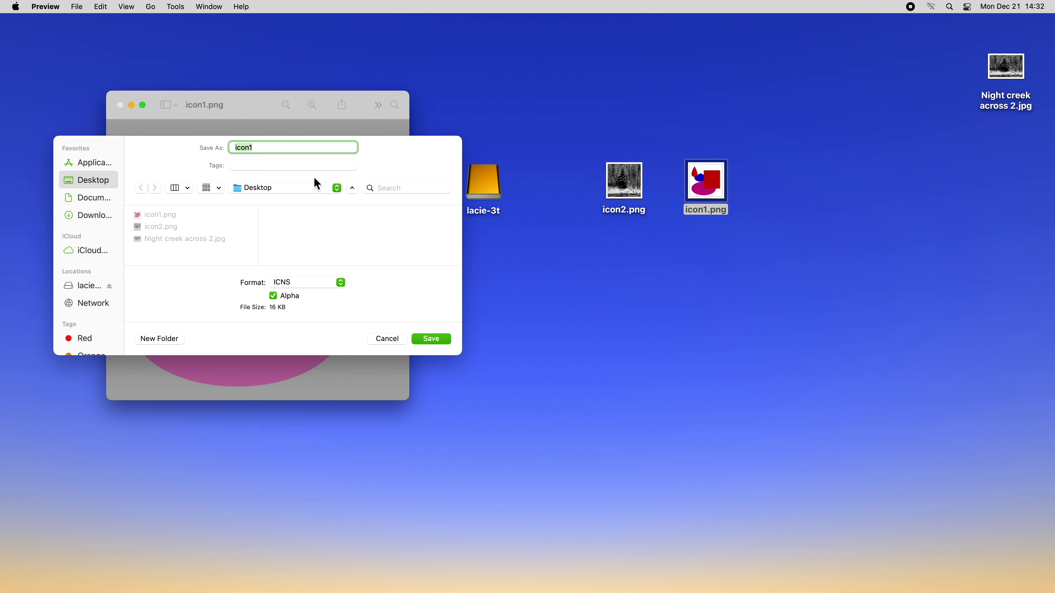
pyautogui.click(339, 282)
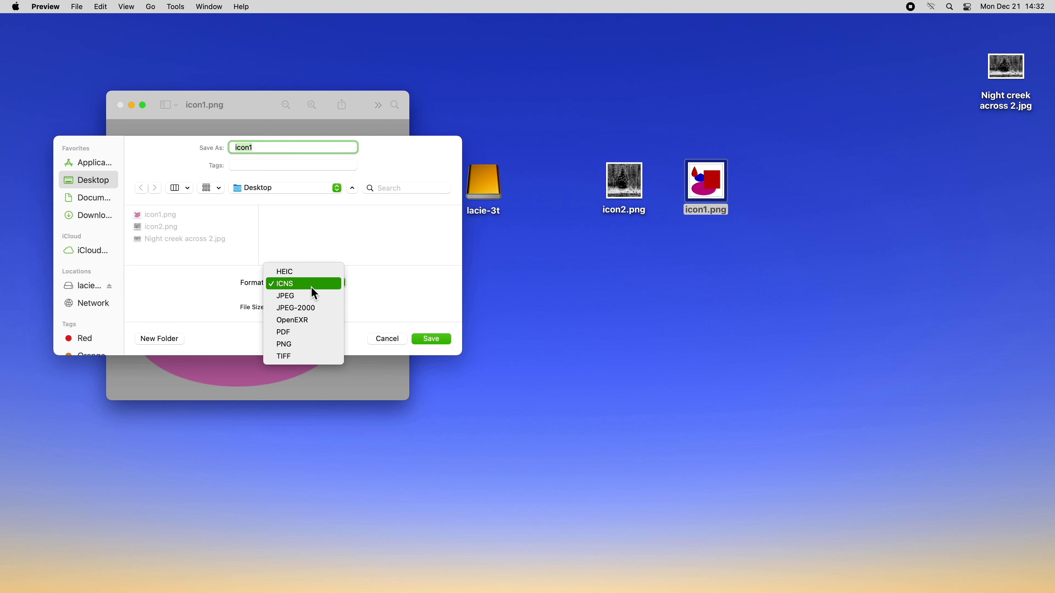
pyautogui.click(435, 344)
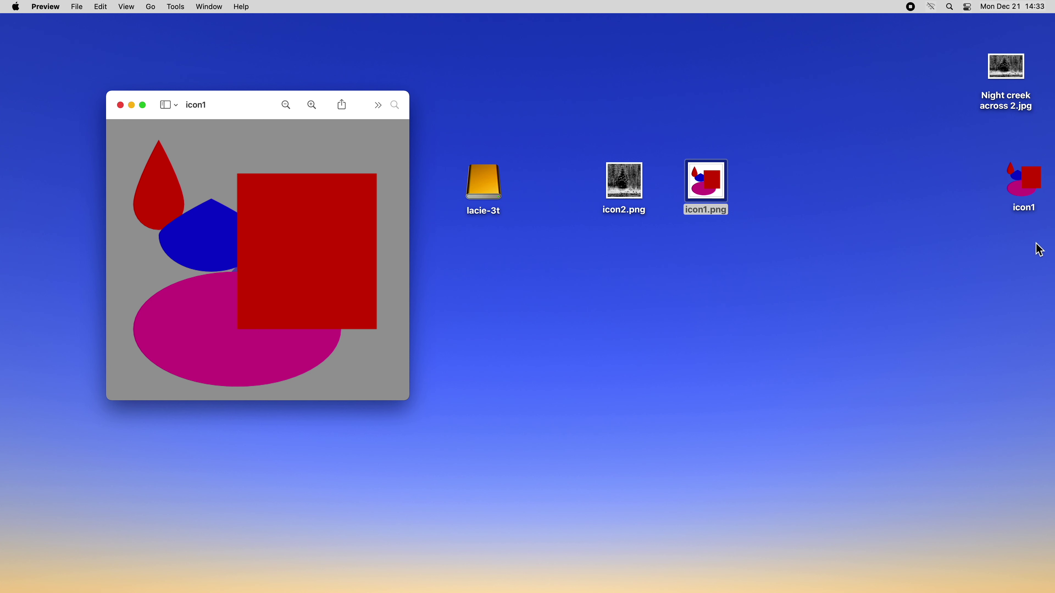
pyautogui.click(120, 105)
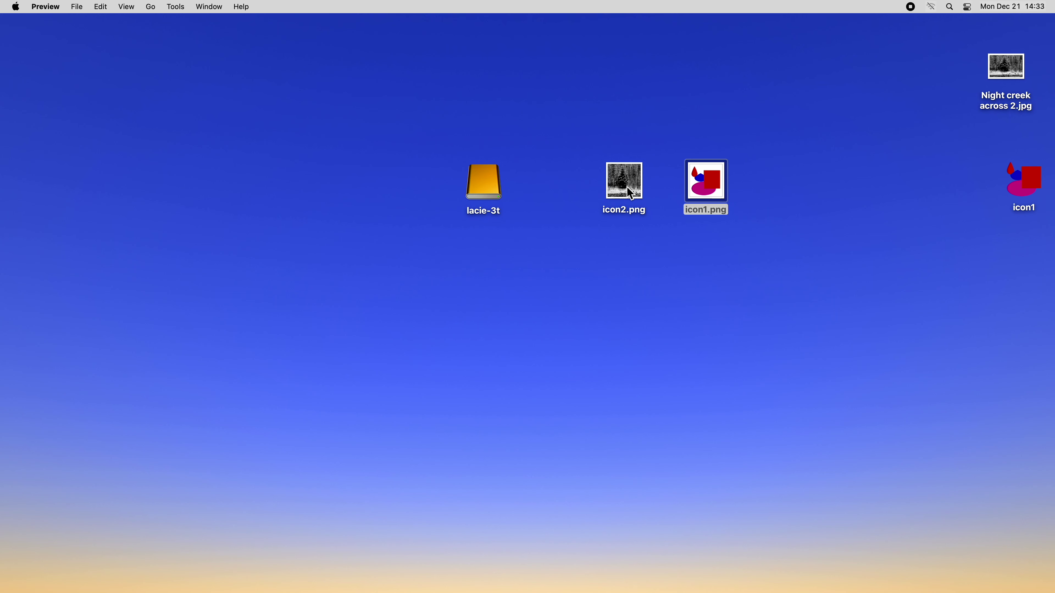
# Open icon2.png in Preview and move its window away from the corner
pyautogui.click(631, 193)
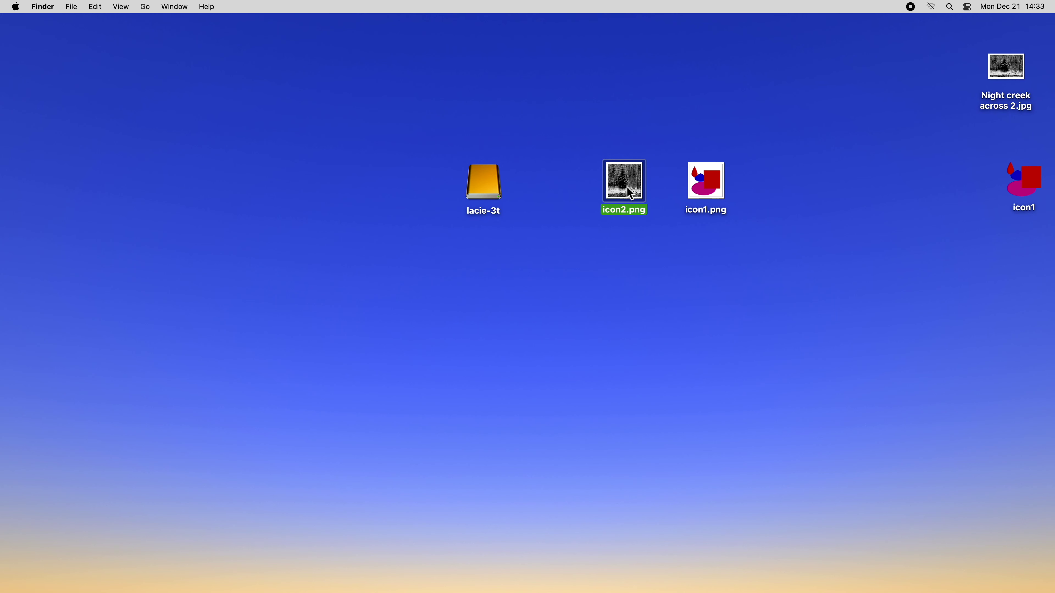
pyautogui.rightClick(627, 187)
pyautogui.moveTo(678, 206)
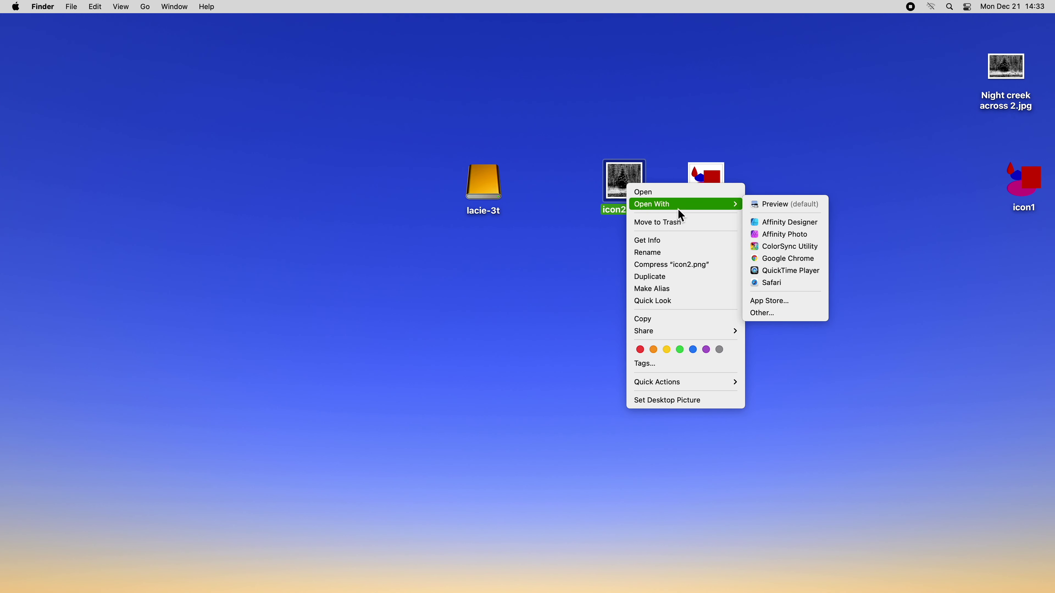
pyautogui.click(791, 206)
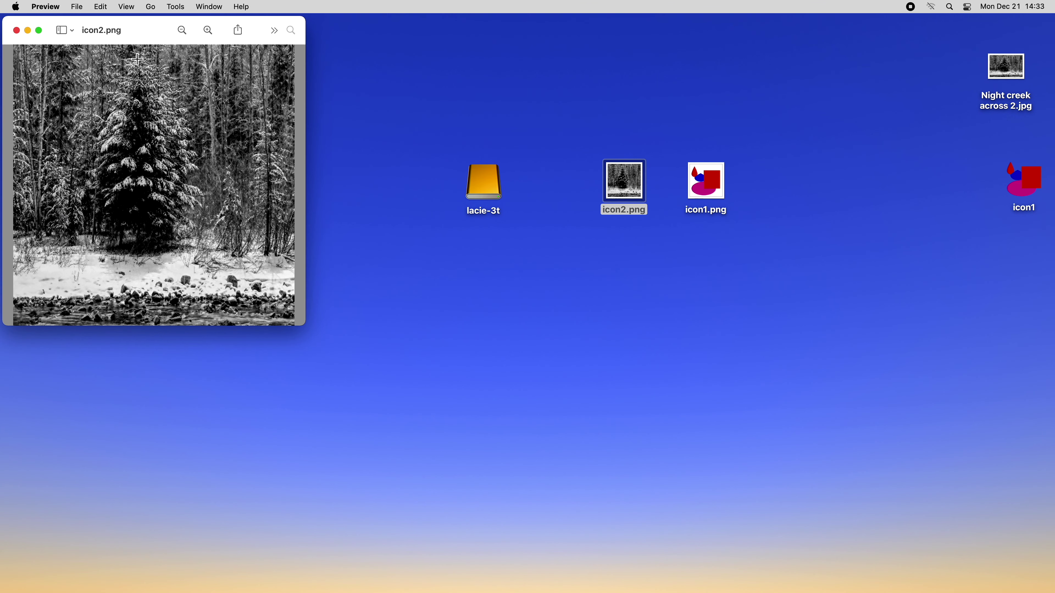
pyautogui.moveTo(144, 33); pyautogui.dragTo(208, 118)
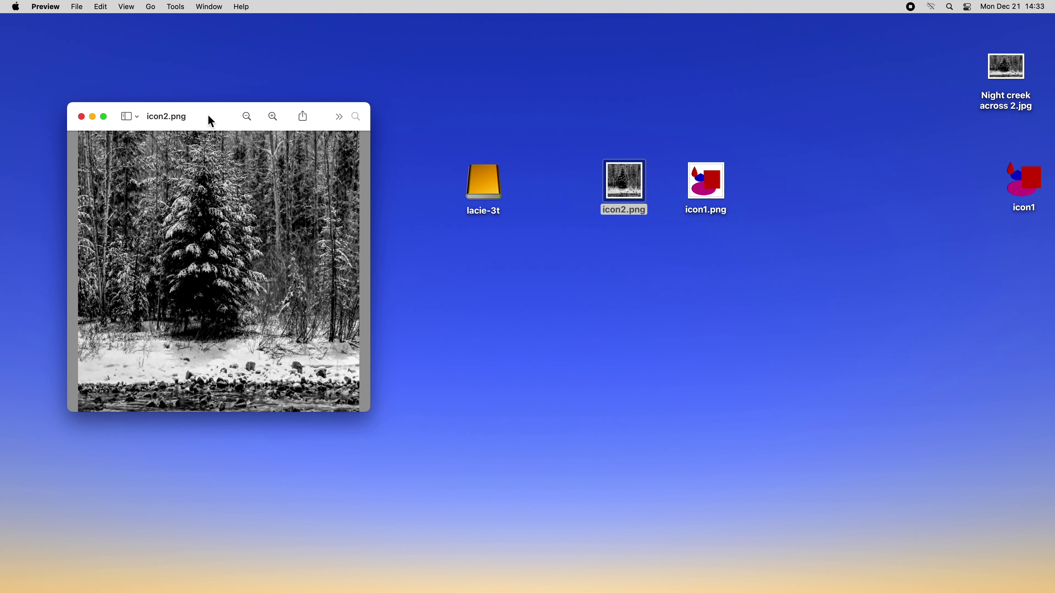
# Save the image as an ICNS file named icon2 on the Desktop, then close it
pyautogui.click(81, 10)
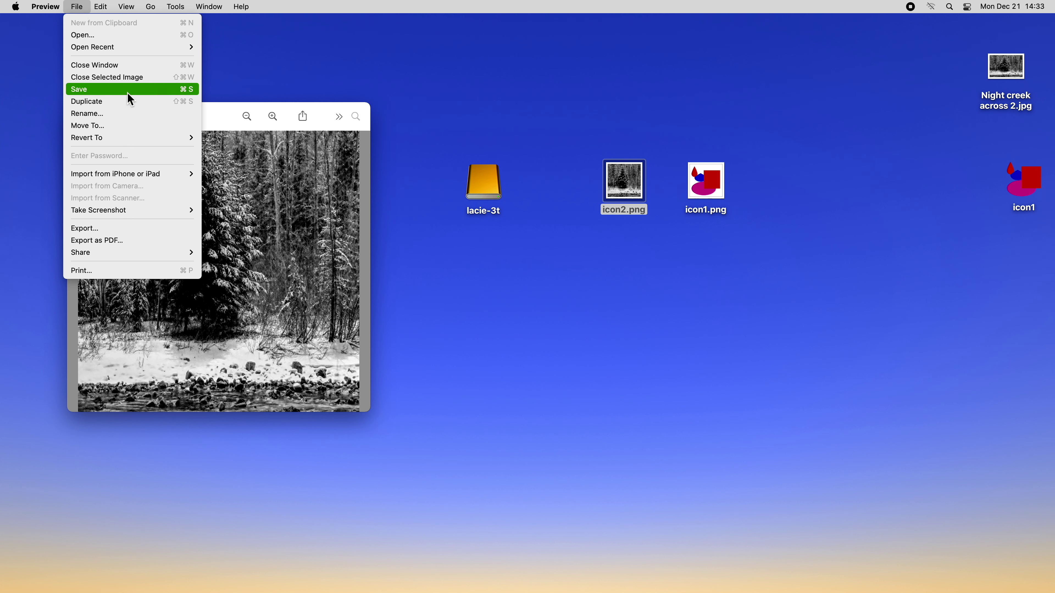
pyautogui.press('alt')
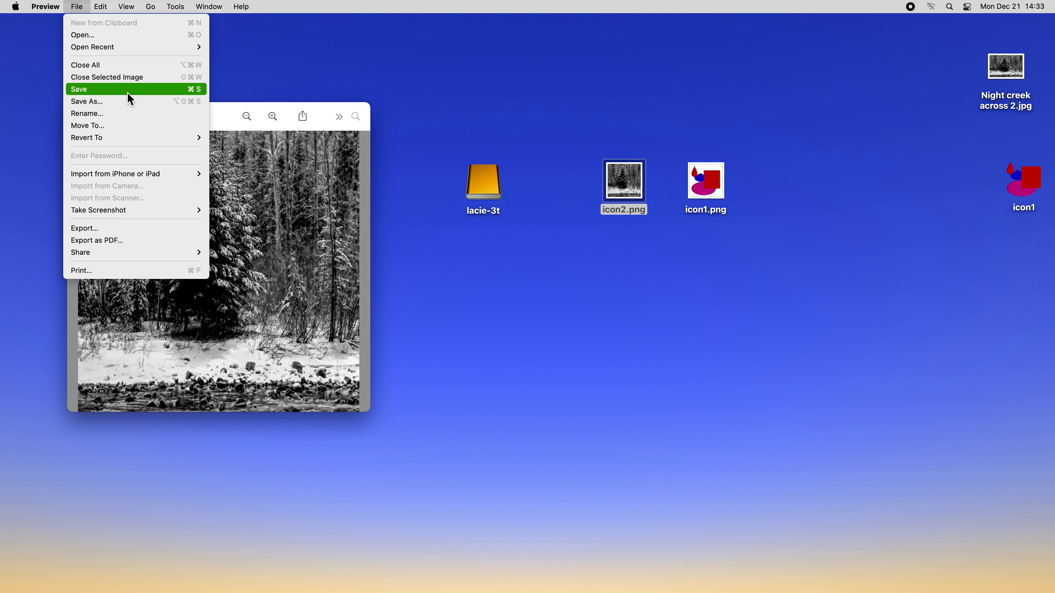
pyautogui.click(126, 104)
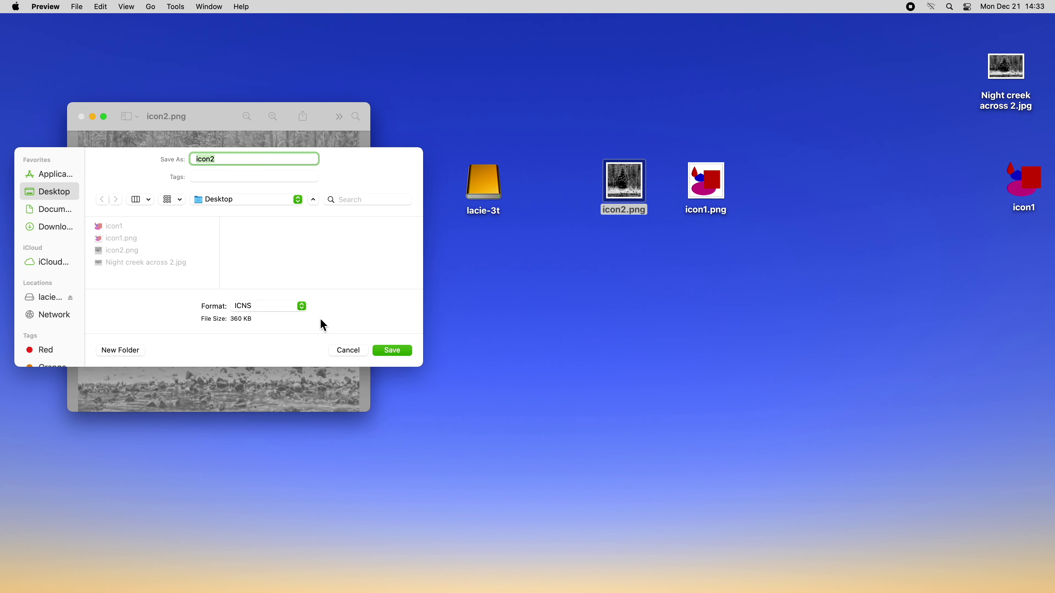
pyautogui.click(302, 306)
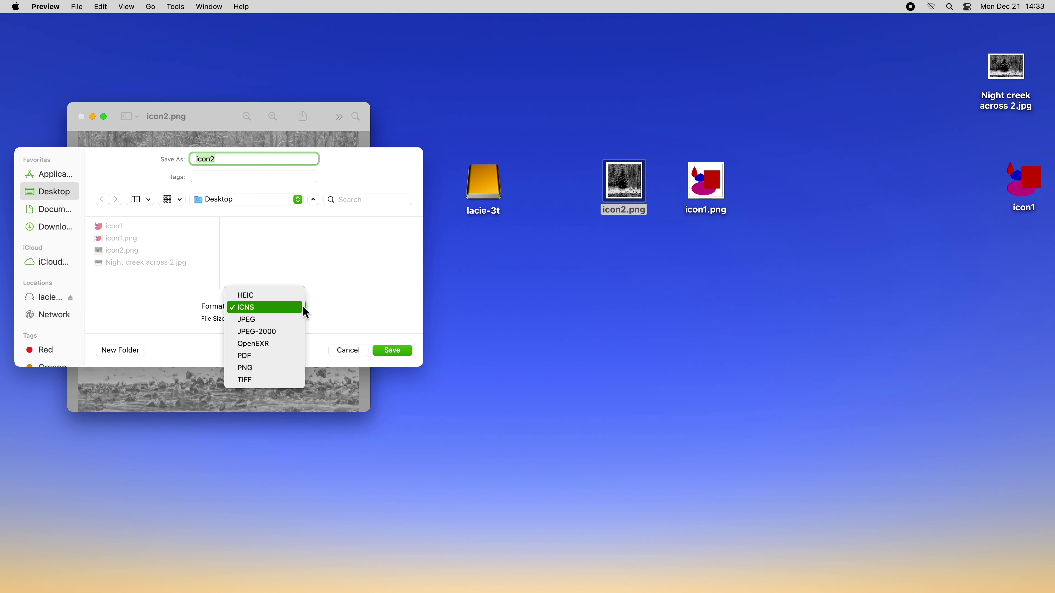
pyautogui.click(285, 307)
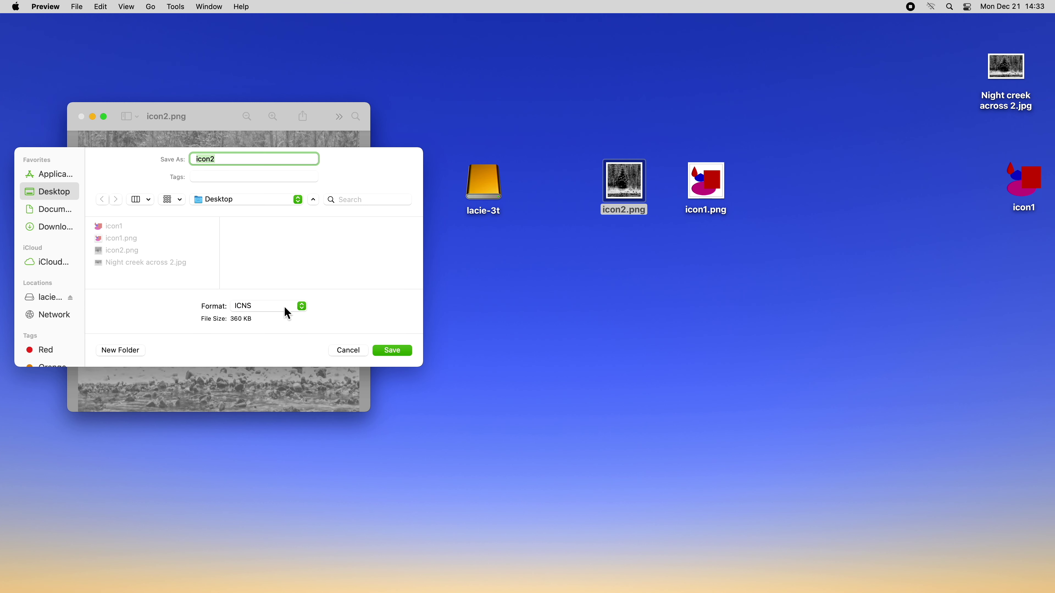
pyautogui.click(391, 350)
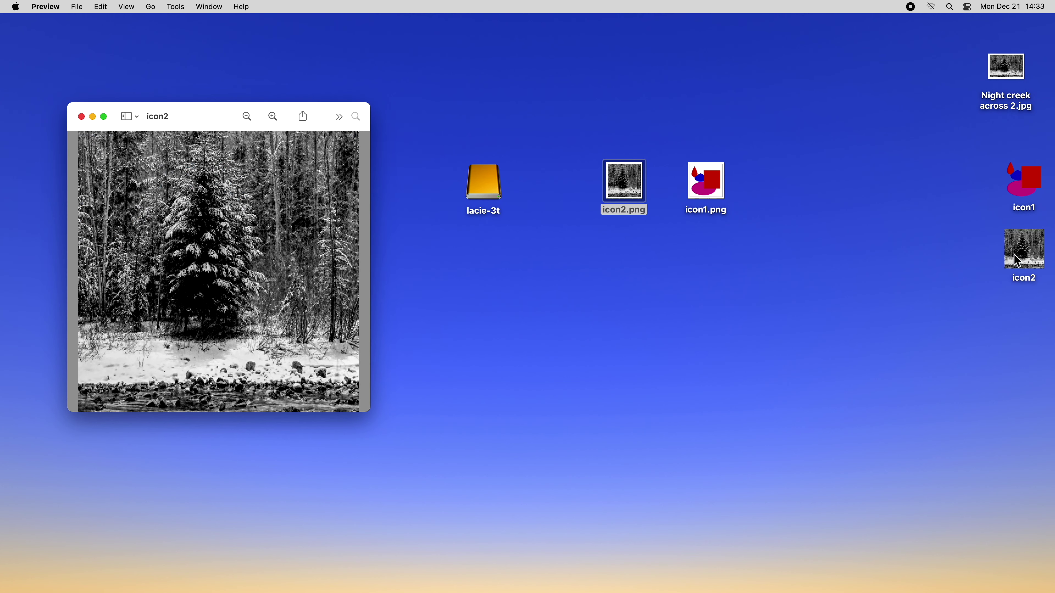
pyautogui.click(82, 117)
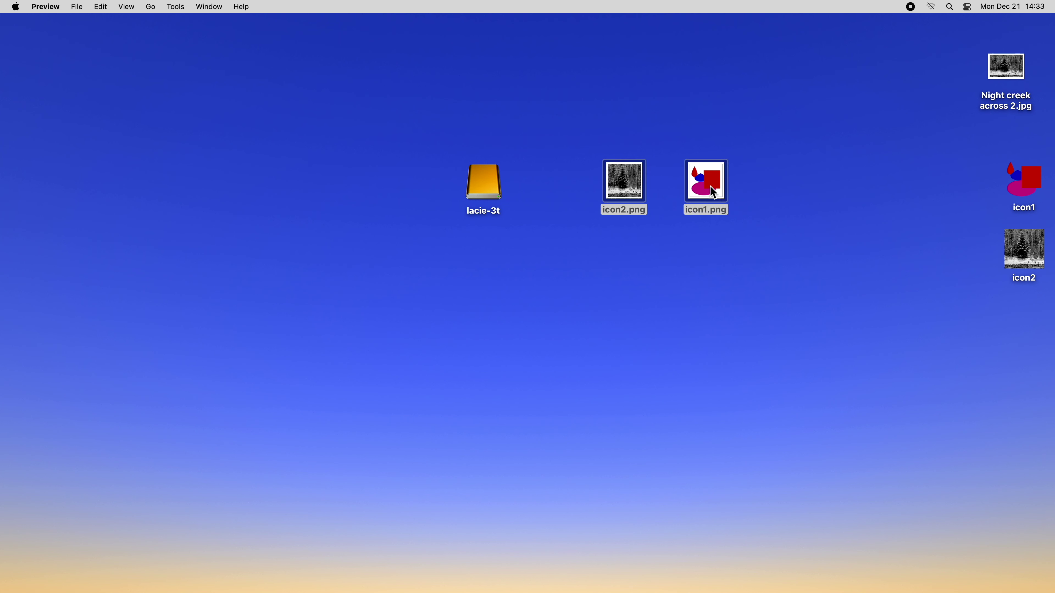
# Park icon1.png and icon2.png in the lower-right corner and set the icon1 and icon2 ICNS files beside lacie-3t
pyautogui.moveTo(712, 192); pyautogui.dragTo(1027, 525)
pyautogui.moveTo(1025, 194); pyautogui.dragTo(579, 200)
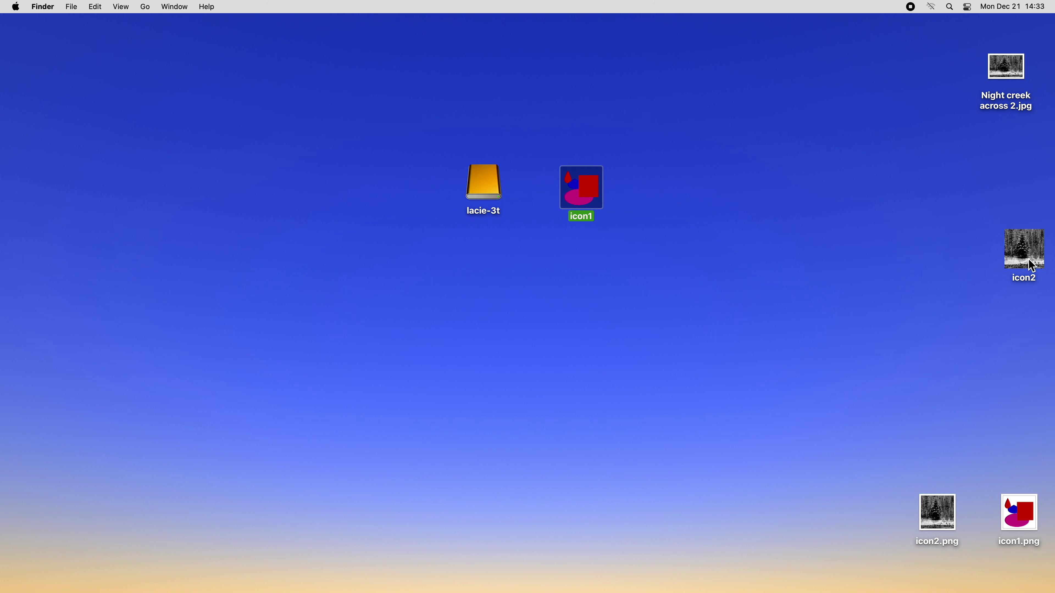
pyautogui.moveTo(1032, 266); pyautogui.dragTo(680, 208)
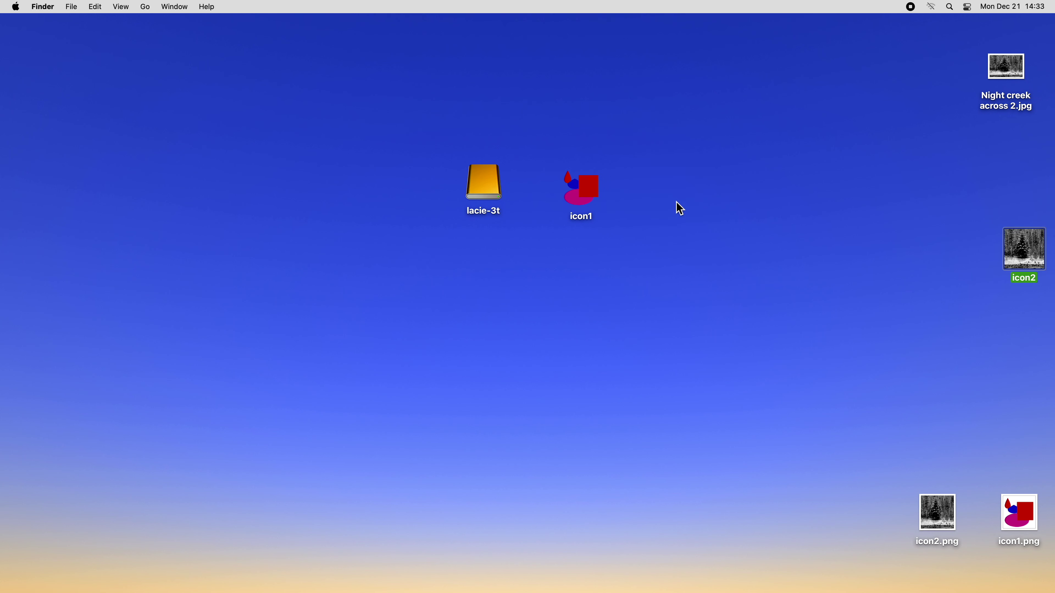
# Show the Get Info window for the lacie-3t drive and move it to screen centre
pyautogui.rightClick(488, 180)
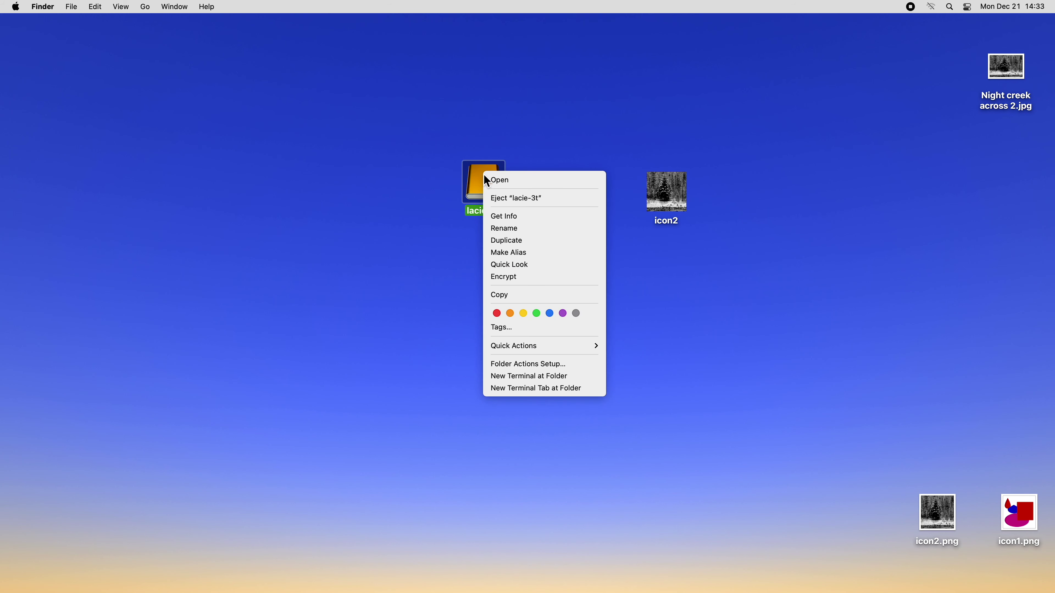
pyautogui.click(519, 216)
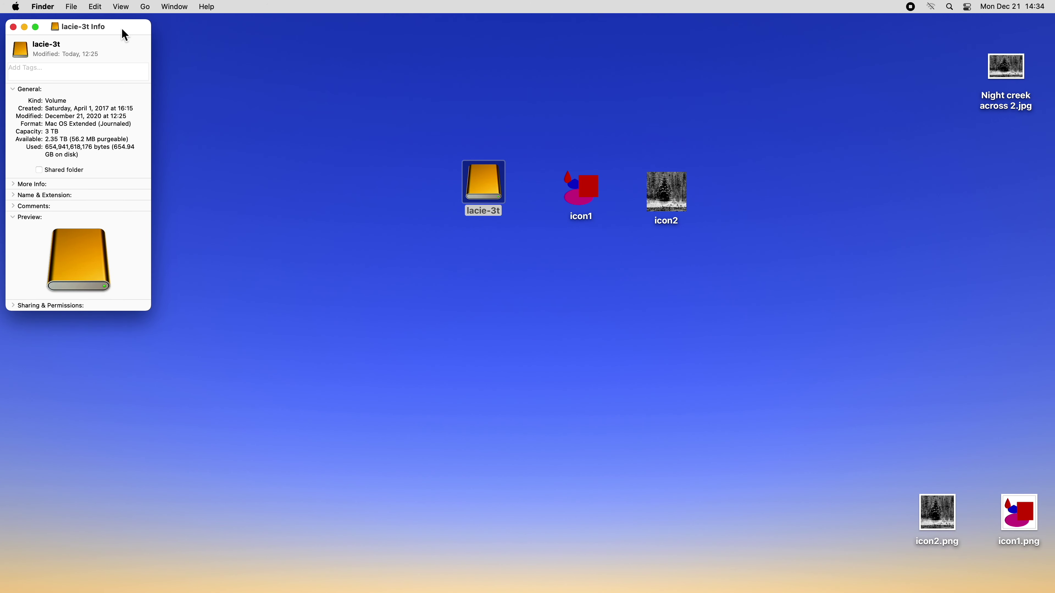
pyautogui.moveTo(121, 29); pyautogui.dragTo(594, 272)
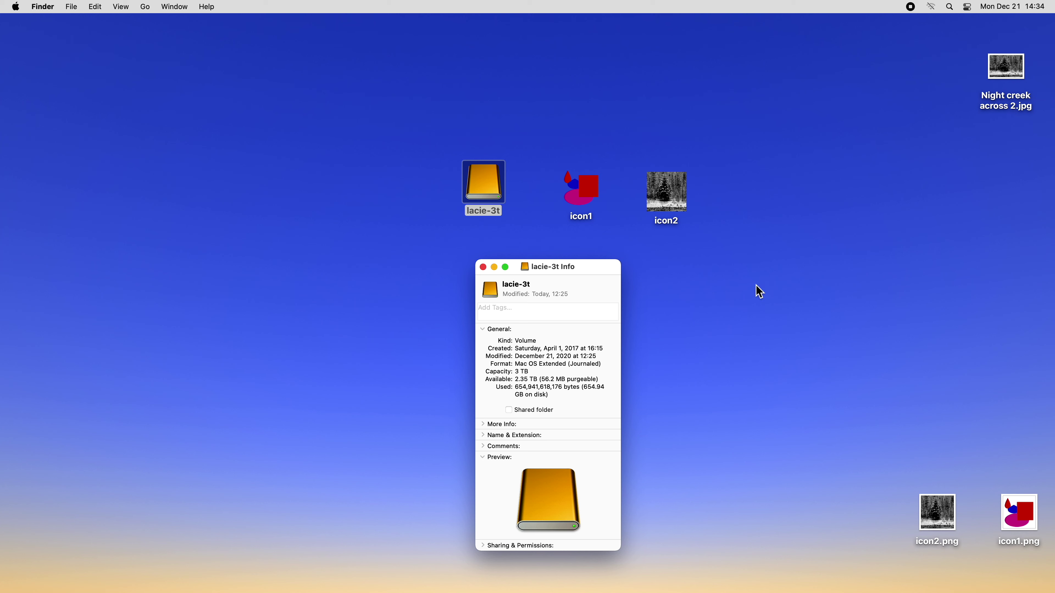
# Drag icon1 onto the Info window's icon to make it the drive's custom icon, then check the drive
pyautogui.click(586, 199)
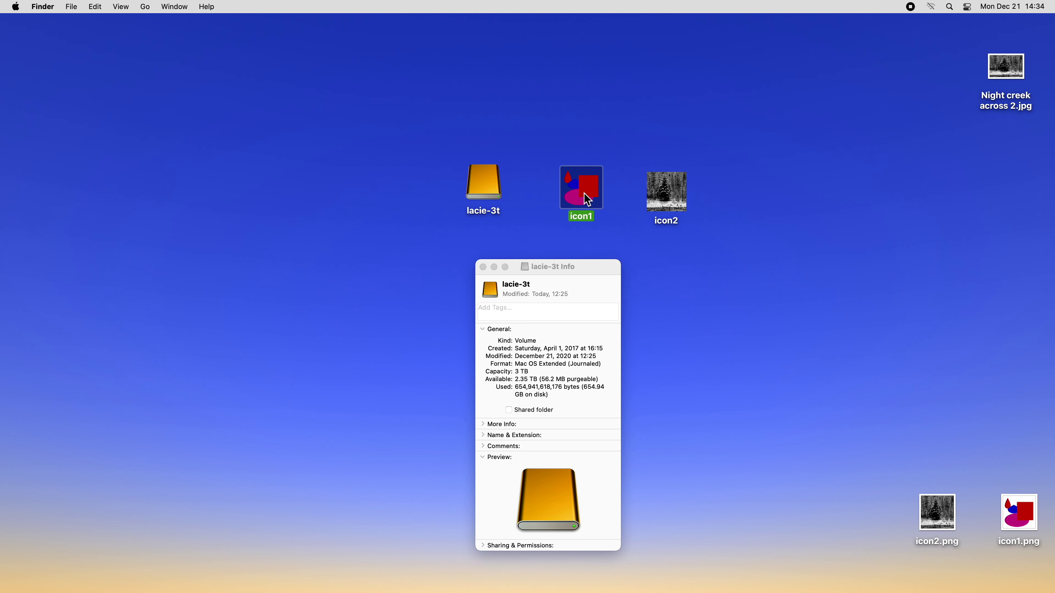
pyautogui.moveTo(585, 193); pyautogui.dragTo(495, 291)
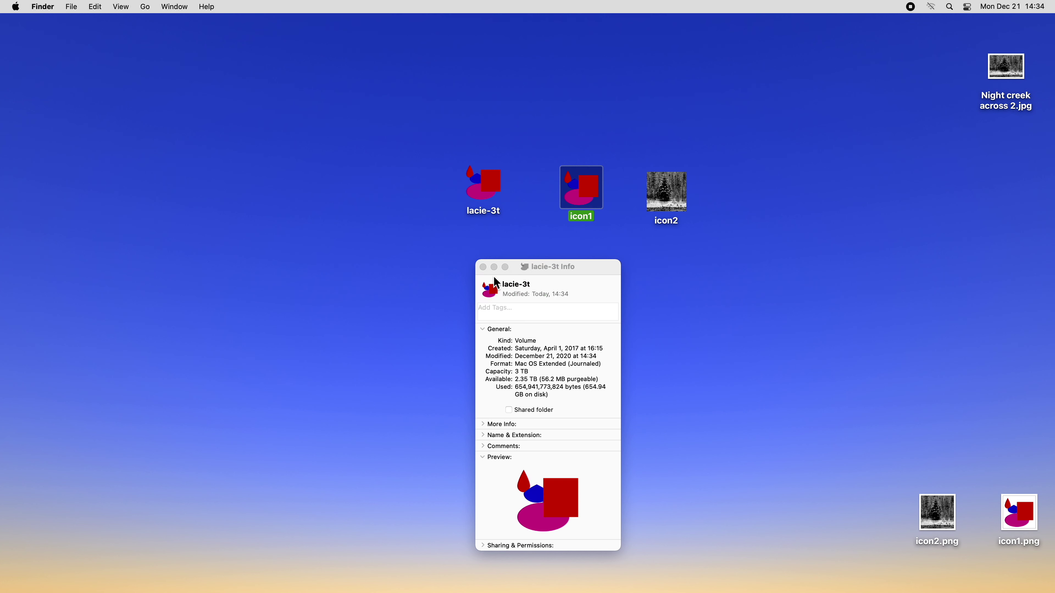
pyautogui.moveTo(490, 199); pyautogui.dragTo(350, 265)
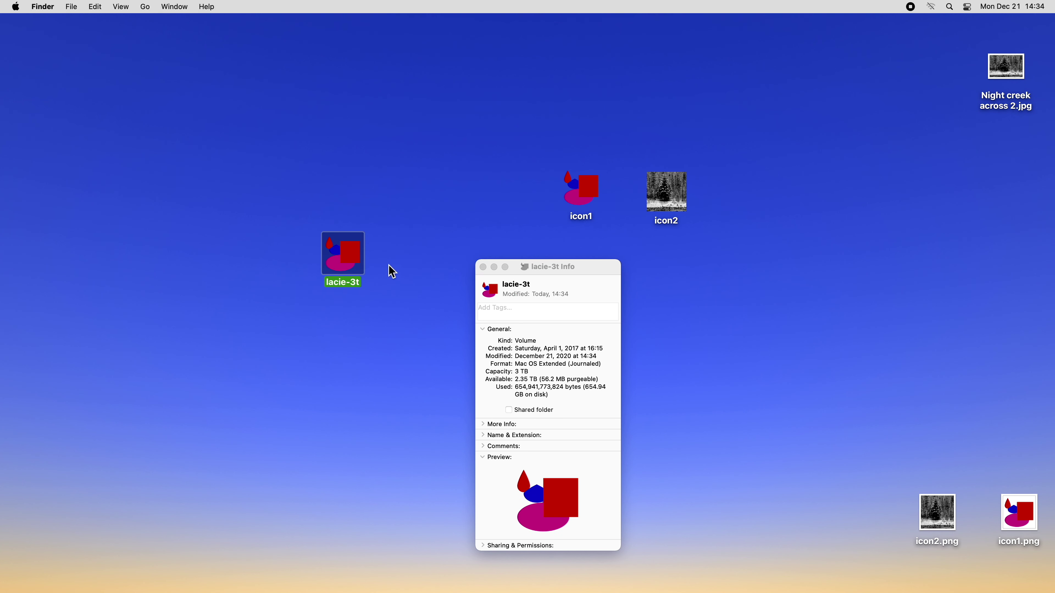
pyautogui.doubleClick(356, 265)
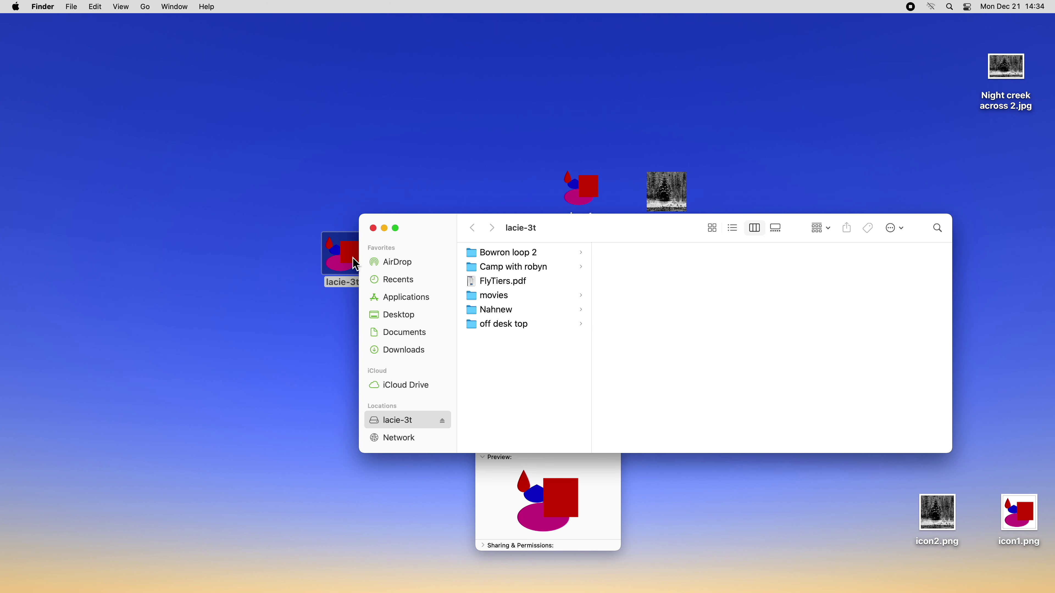
pyautogui.click(373, 229)
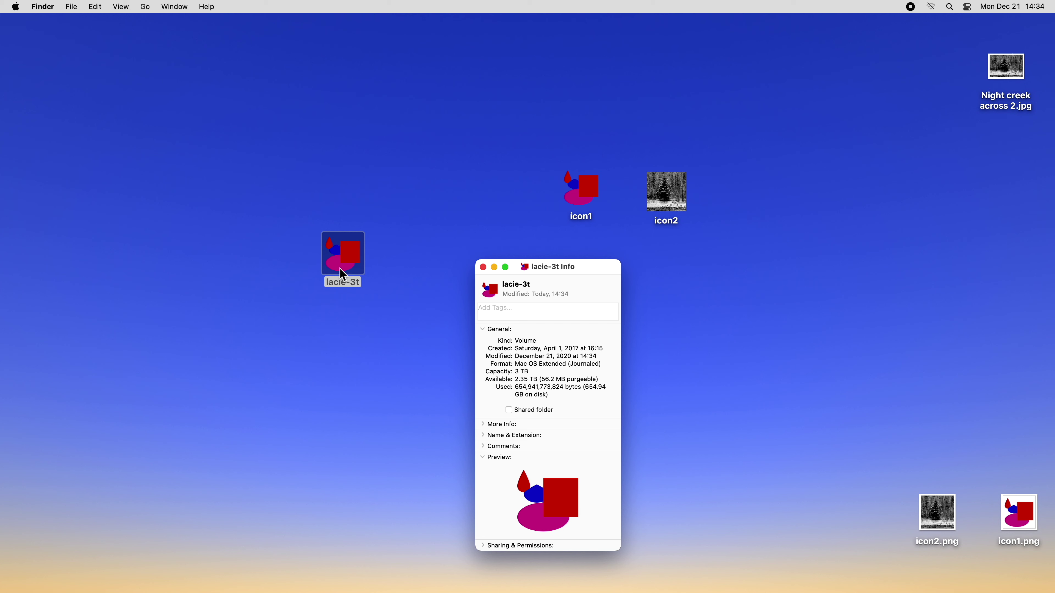
# Delete the drive's custom icon and drag icon2 onto the Info window's icon well
pyautogui.press('Delete')
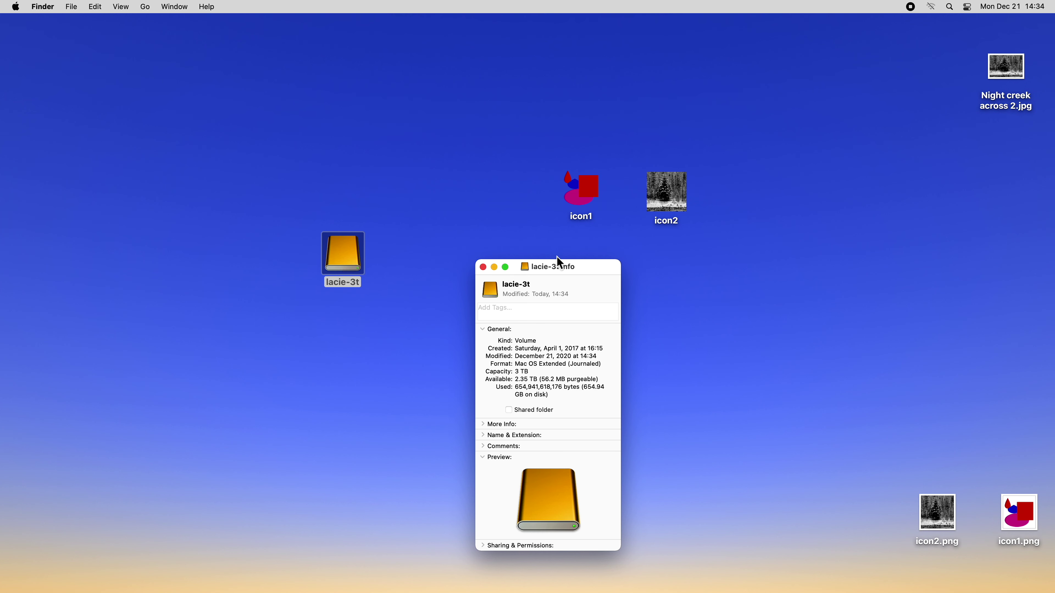
pyautogui.click(670, 191)
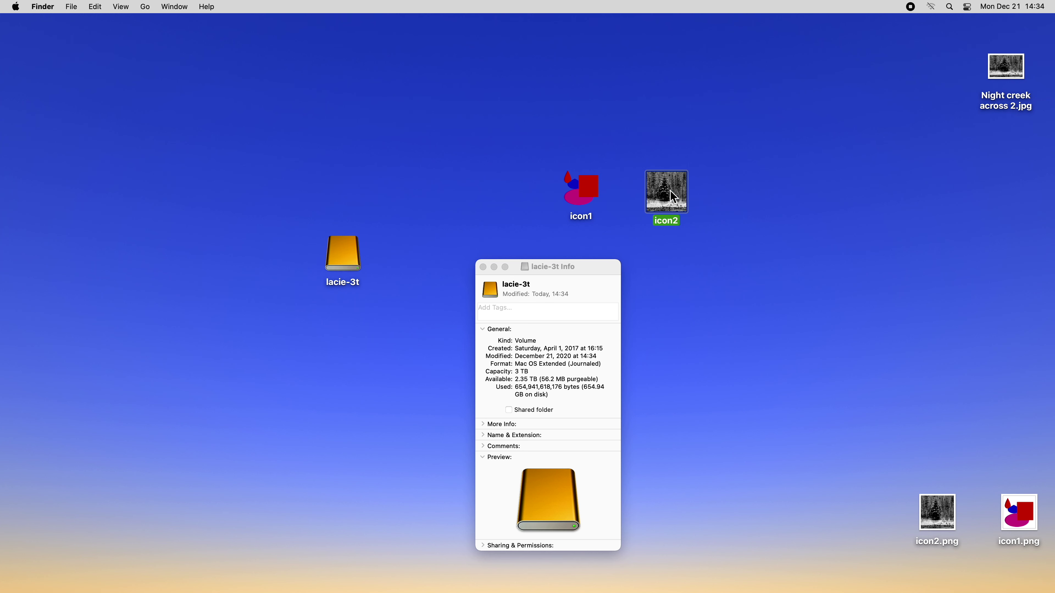
pyautogui.moveTo(670, 190); pyautogui.dragTo(495, 295)
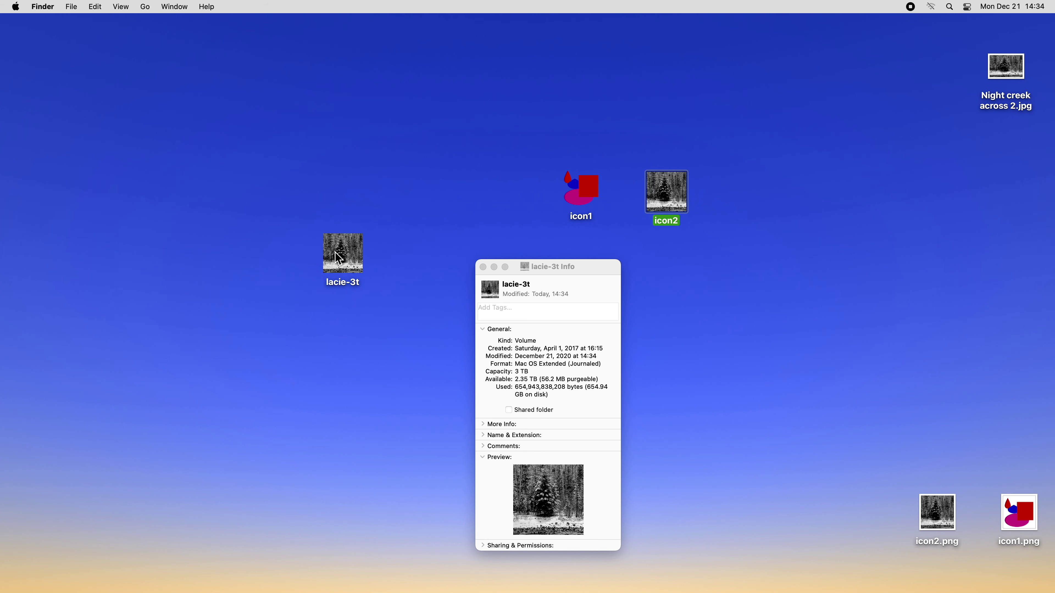
pyautogui.moveTo(338, 258); pyautogui.dragTo(452, 121)
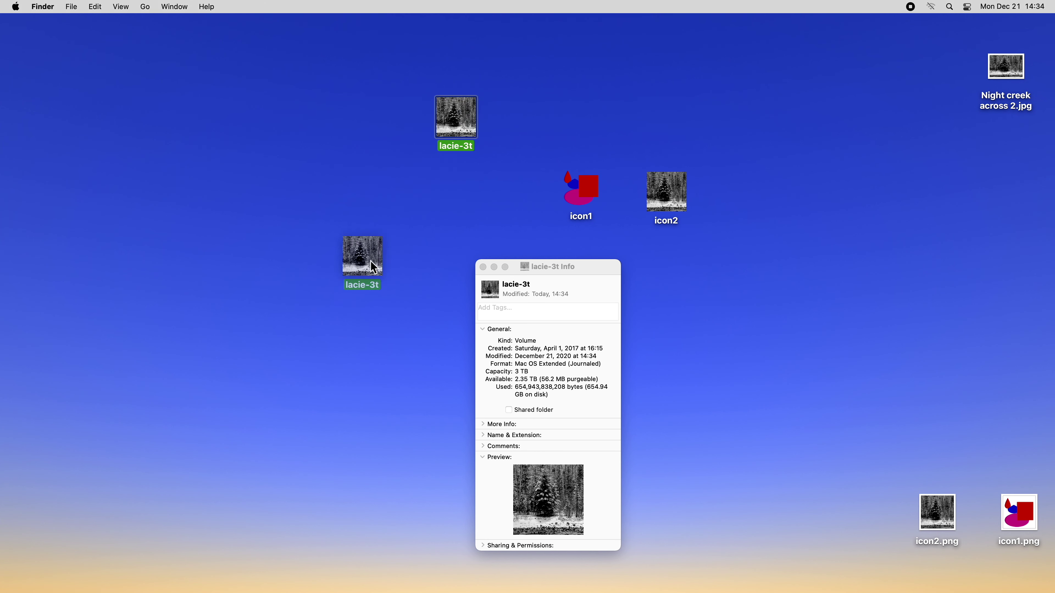
pyautogui.press('super+z')
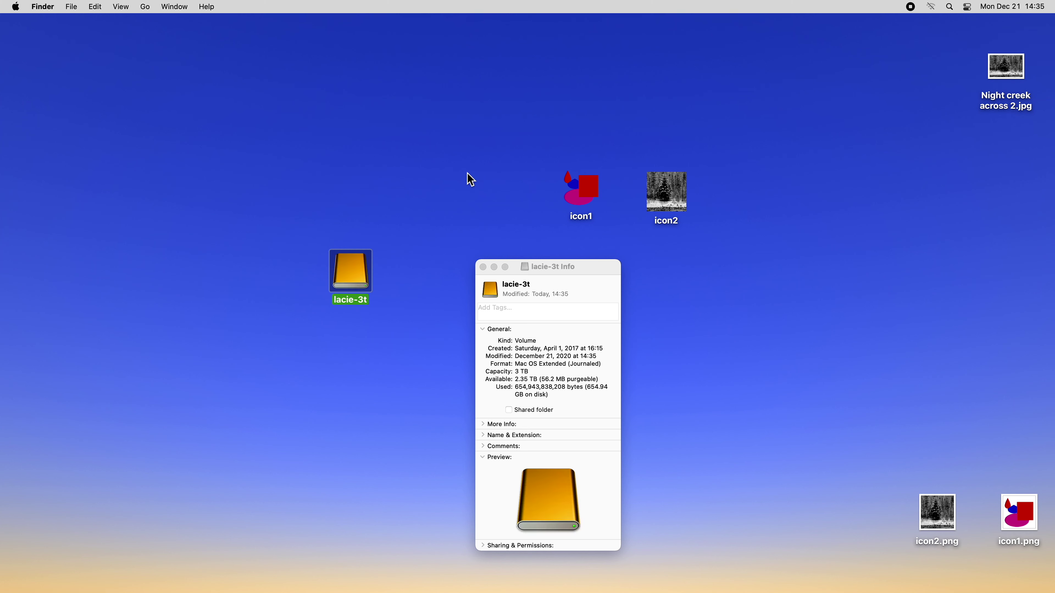
# Move the lacie-3t drive back beside icon1 and shift the Info window to the left
pyautogui.moveTo(352, 272); pyautogui.dragTo(506, 190)
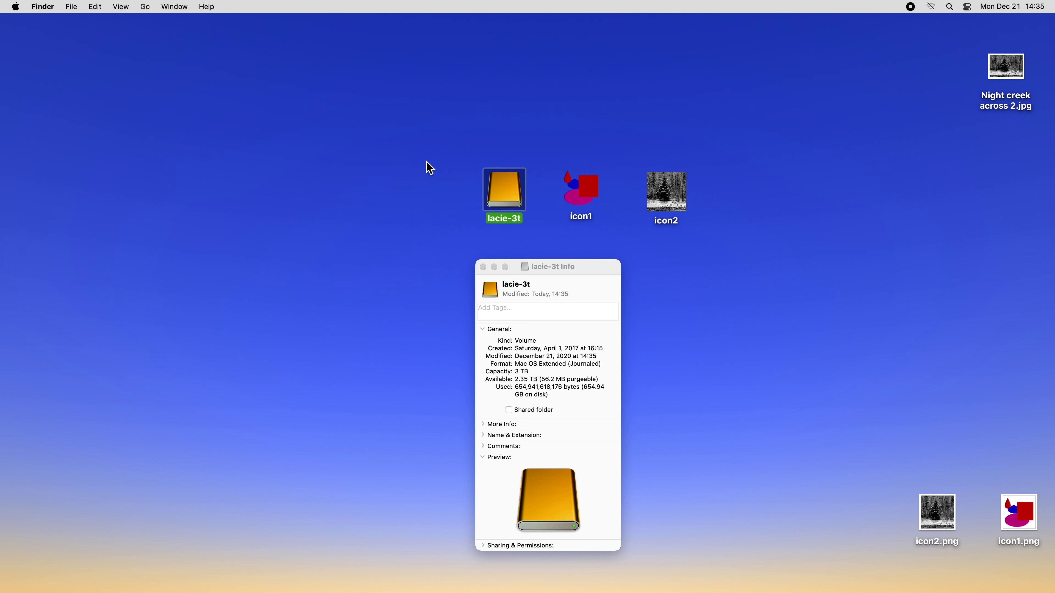
pyautogui.moveTo(593, 264); pyautogui.dragTo(283, 173)
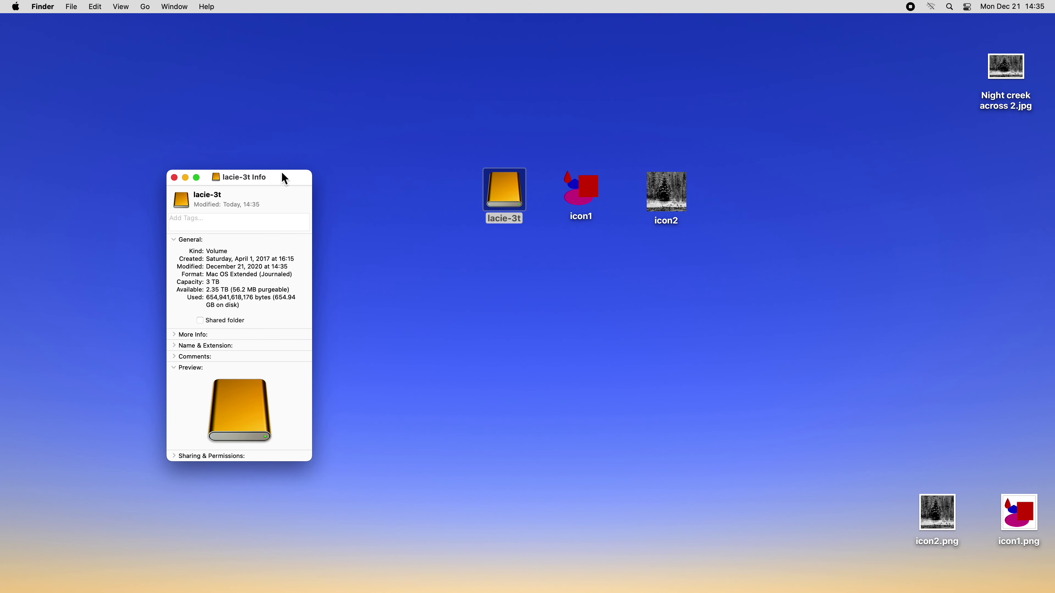